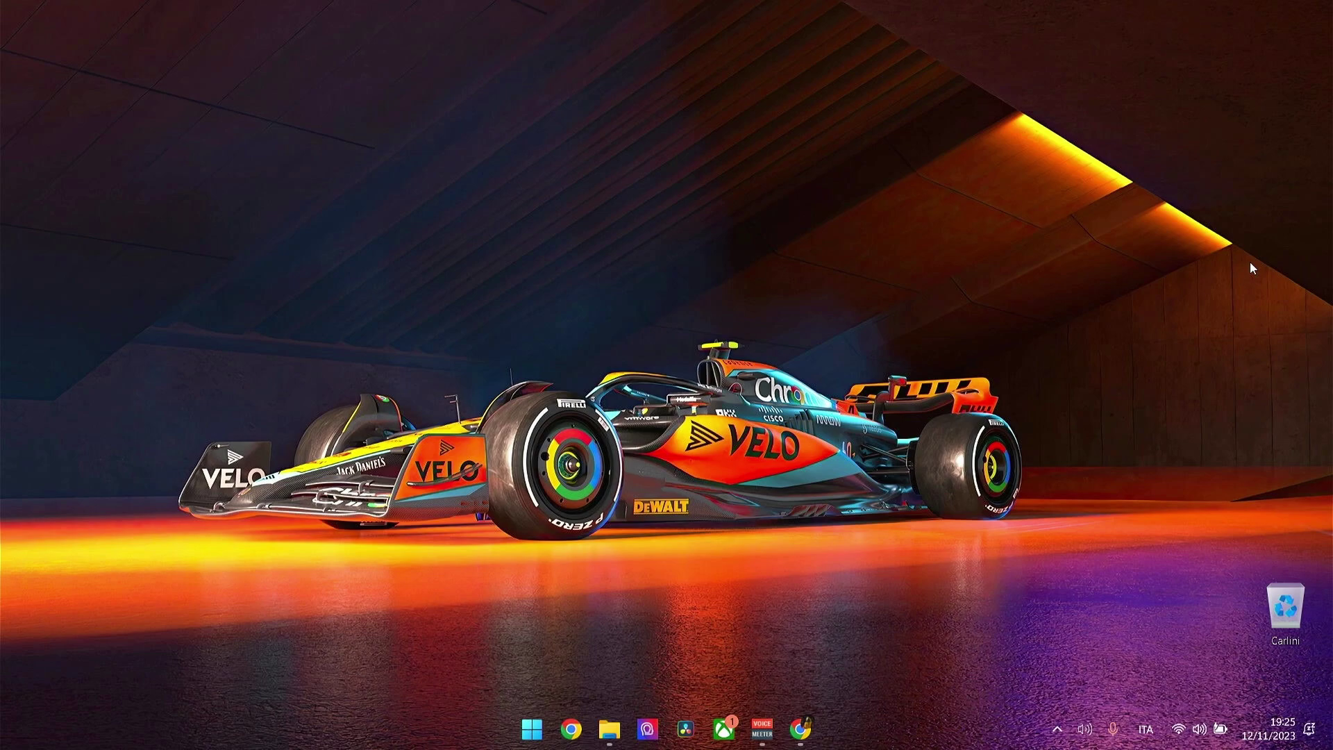
# - Bring up the Chrome window on the SimHub V9.1.11 download page
pyautogui.moveTo(800, 729)
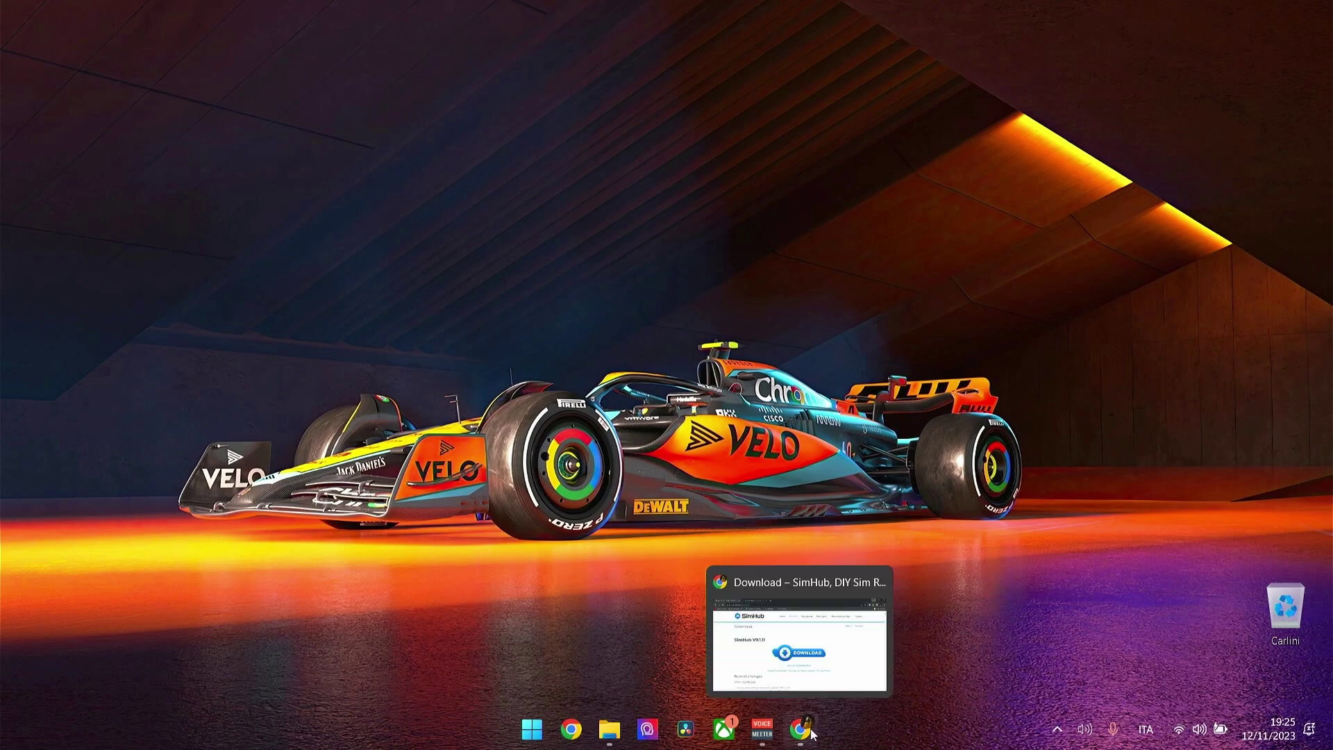
pyautogui.click(795, 650)
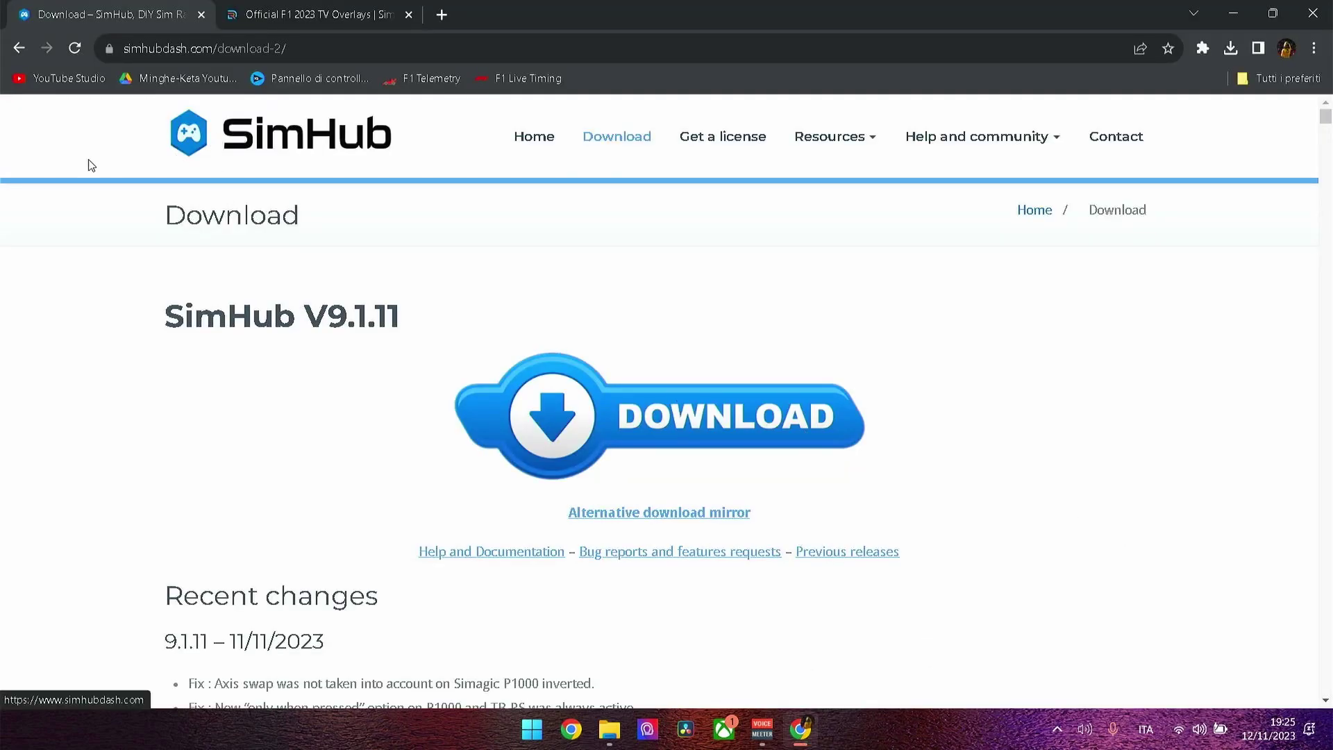
pyautogui.moveTo(129, 138); pyautogui.dragTo(366, 142)
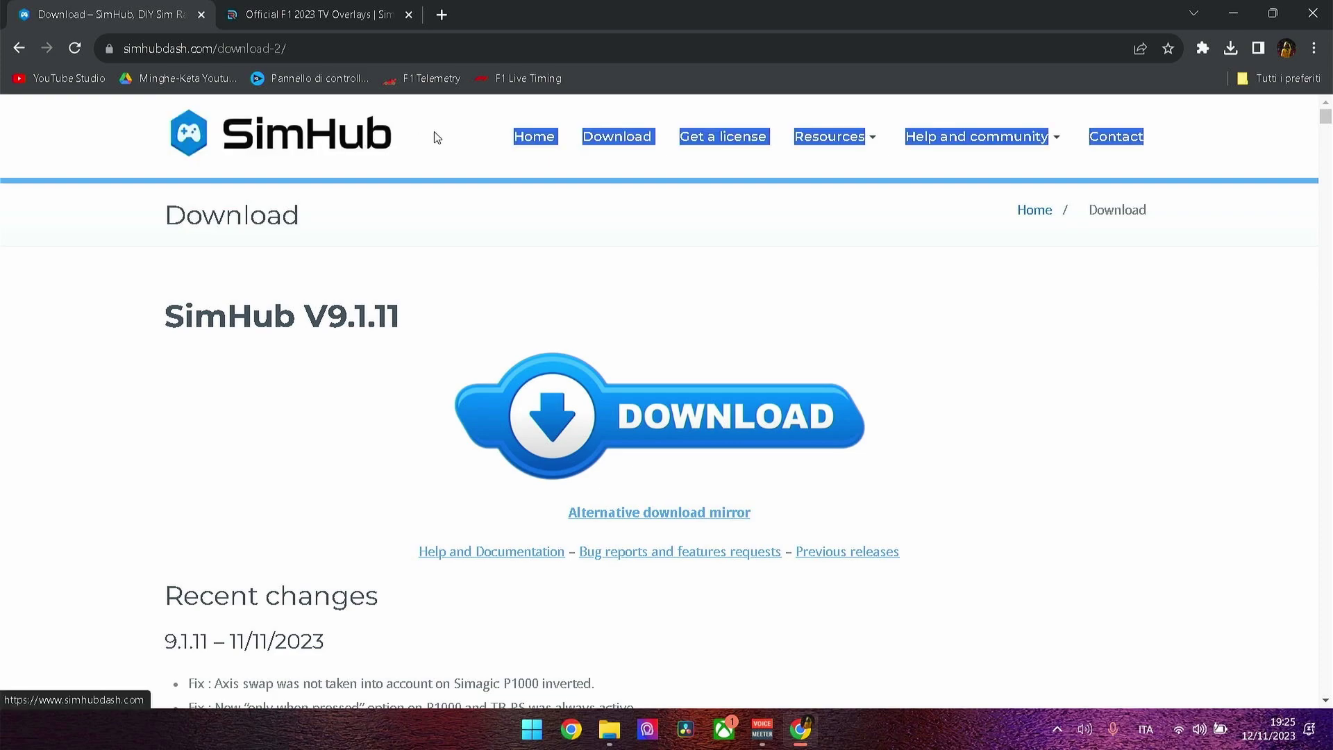
pyautogui.click(451, 184)
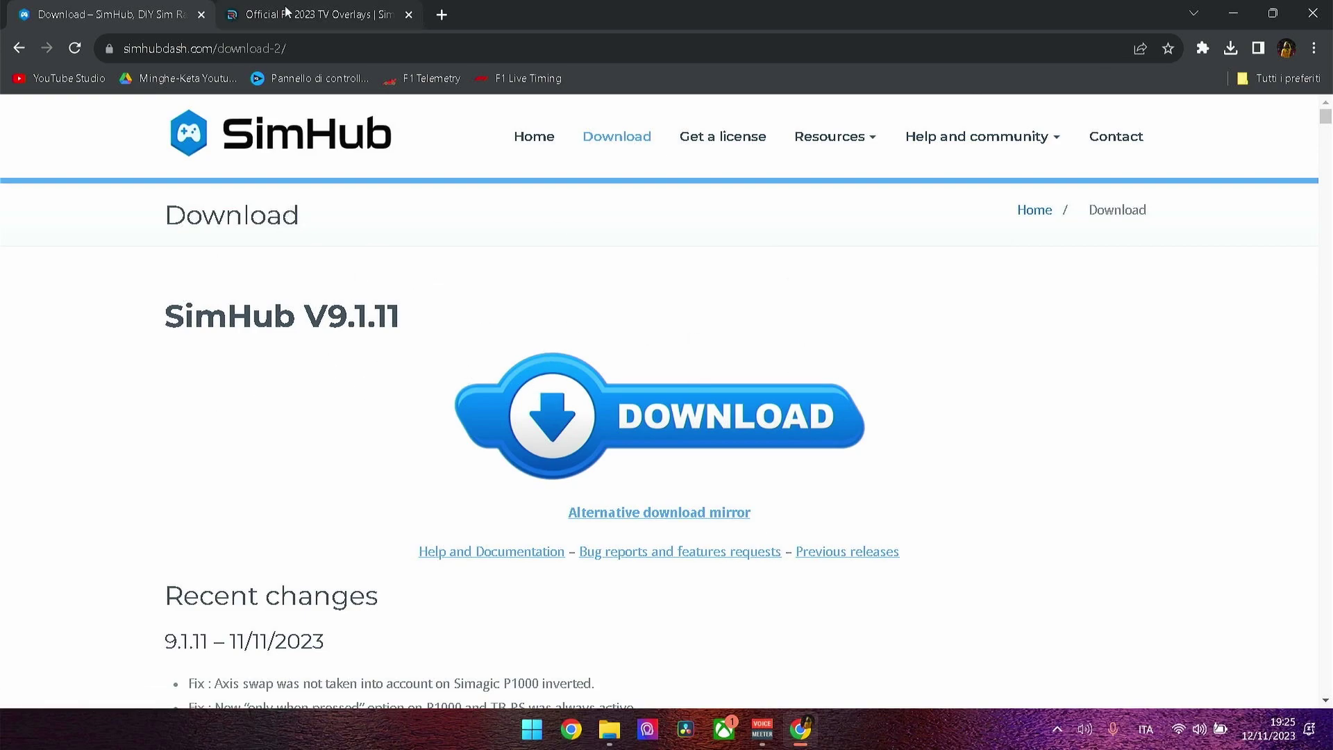
# - Switch to the Official F1 2023 TV Overlays | SimHUB tab and read its description
pyautogui.click(259, 7)
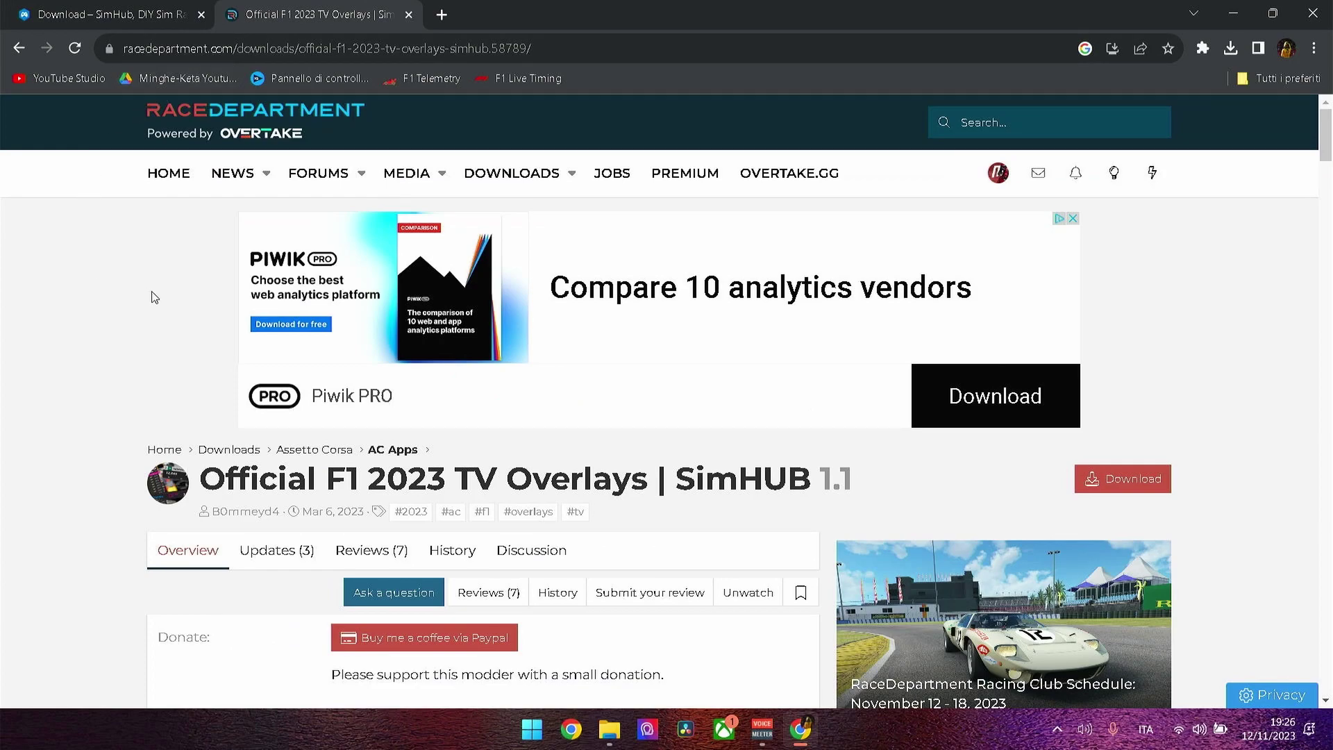
pyautogui.moveTo(104, 90); pyautogui.dragTo(21, 236)
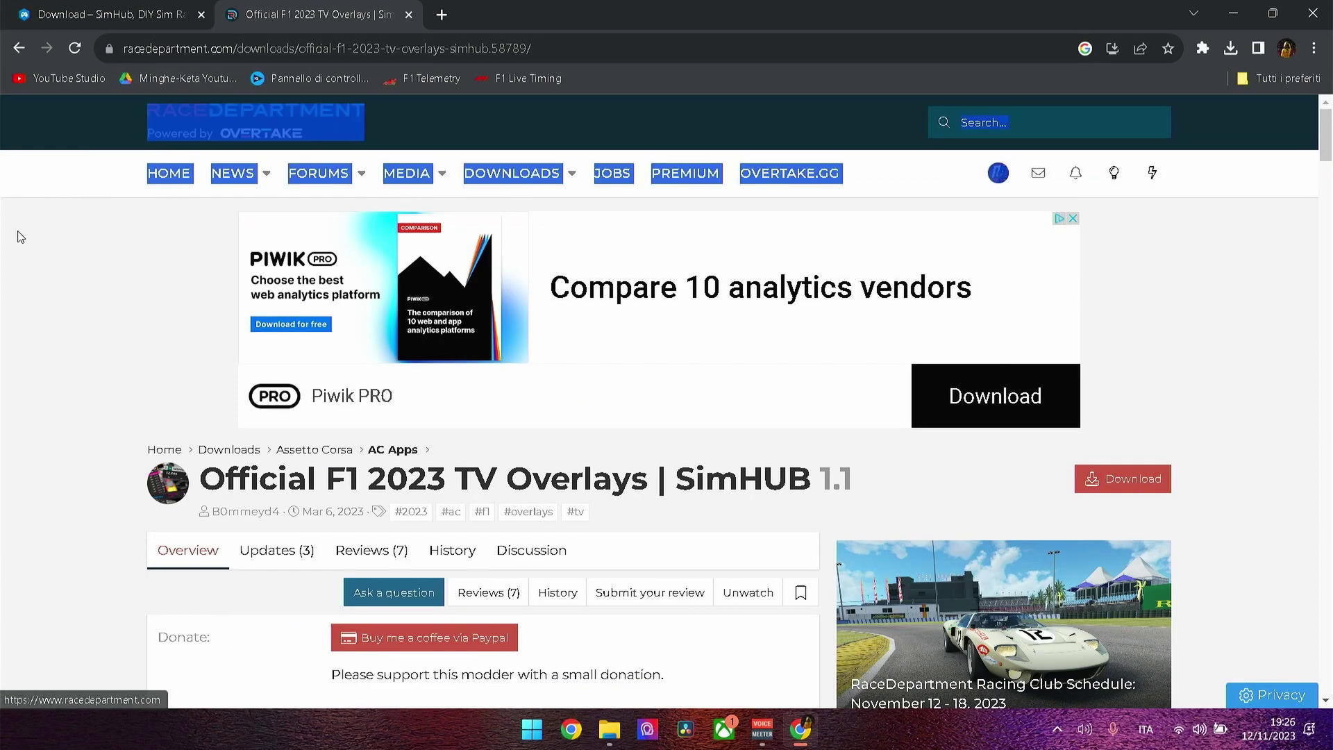
pyautogui.click(53, 370)
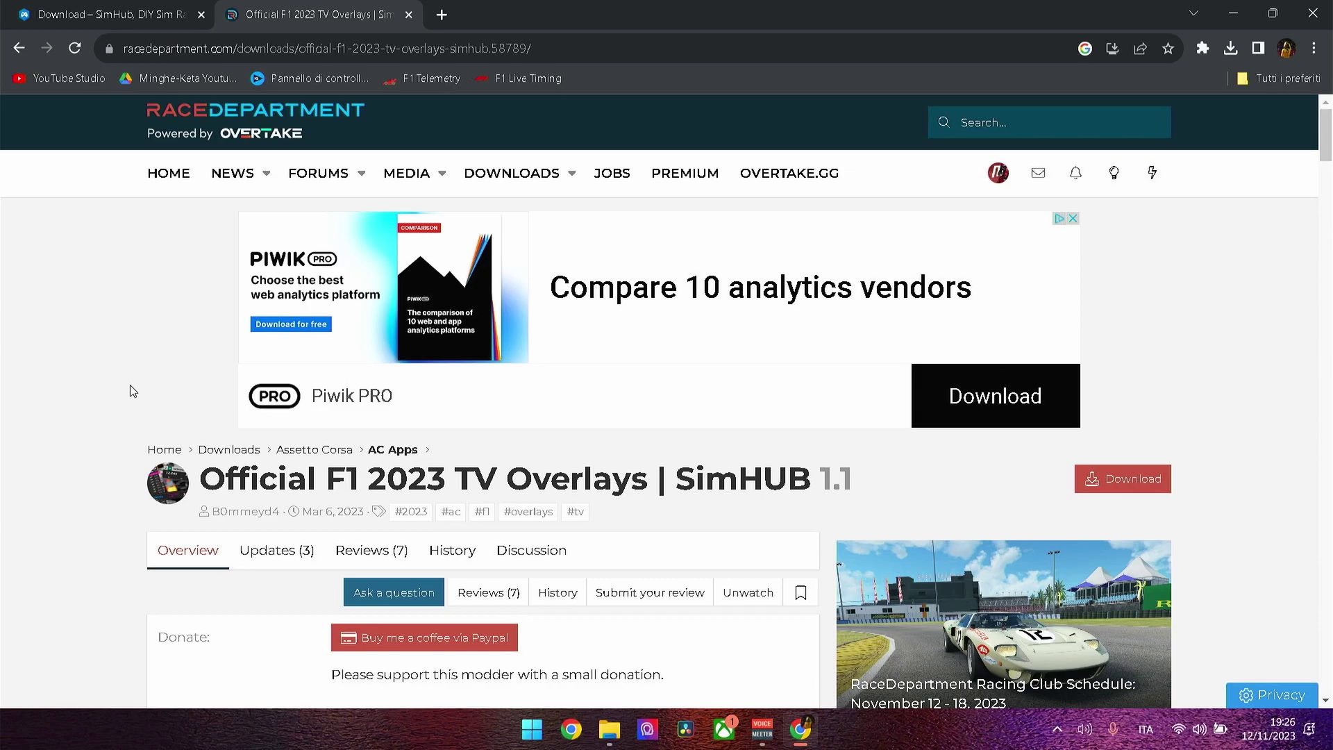
pyautogui.scroll(-7, 224, 441)
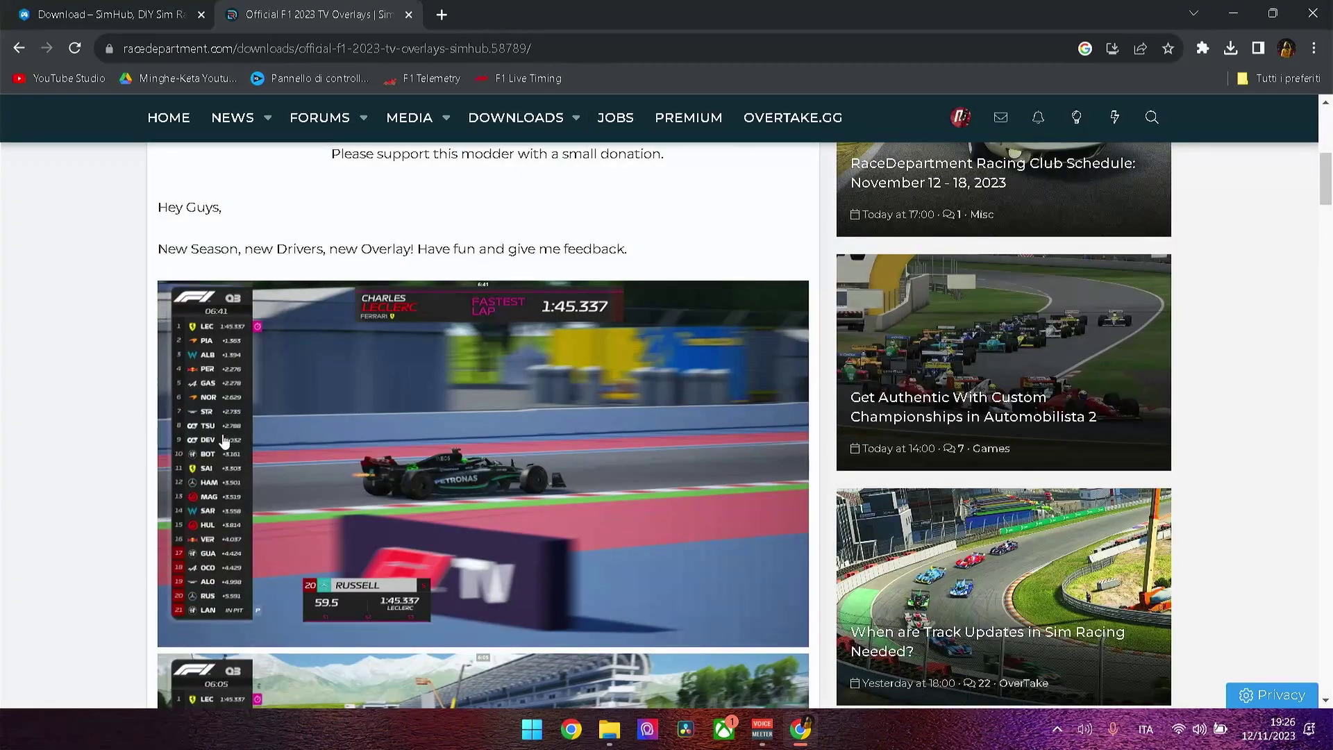
pyautogui.scroll(5, 273, 355)
pyautogui.moveTo(200, 306); pyautogui.dragTo(657, 300)
pyautogui.click(621, 287)
# - Scroll through the overlay screenshots, then bring forward the F1TV_Overlay_V3 folder in File Explorer
pyautogui.scroll(-7, 554, 289)
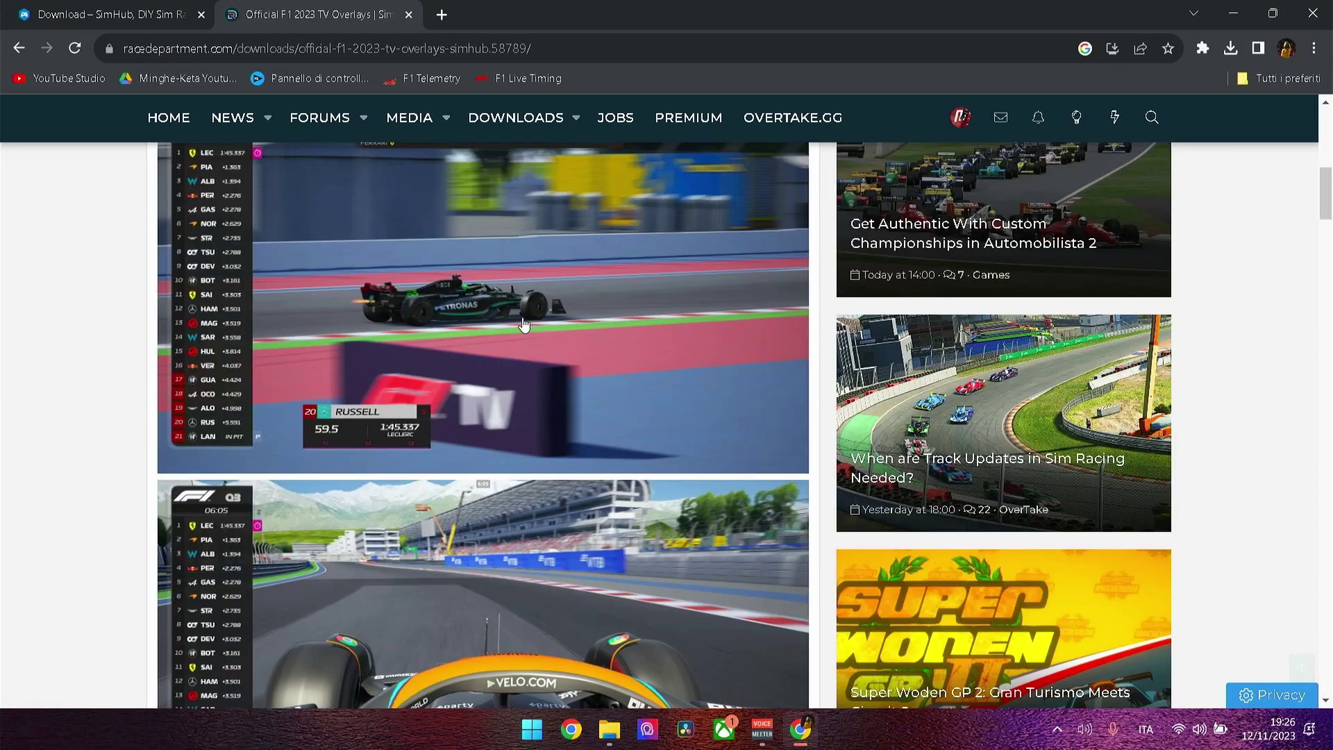
pyautogui.scroll(-9, 514, 375)
pyautogui.scroll(-6, 652, 465)
pyautogui.scroll(4, 788, 435)
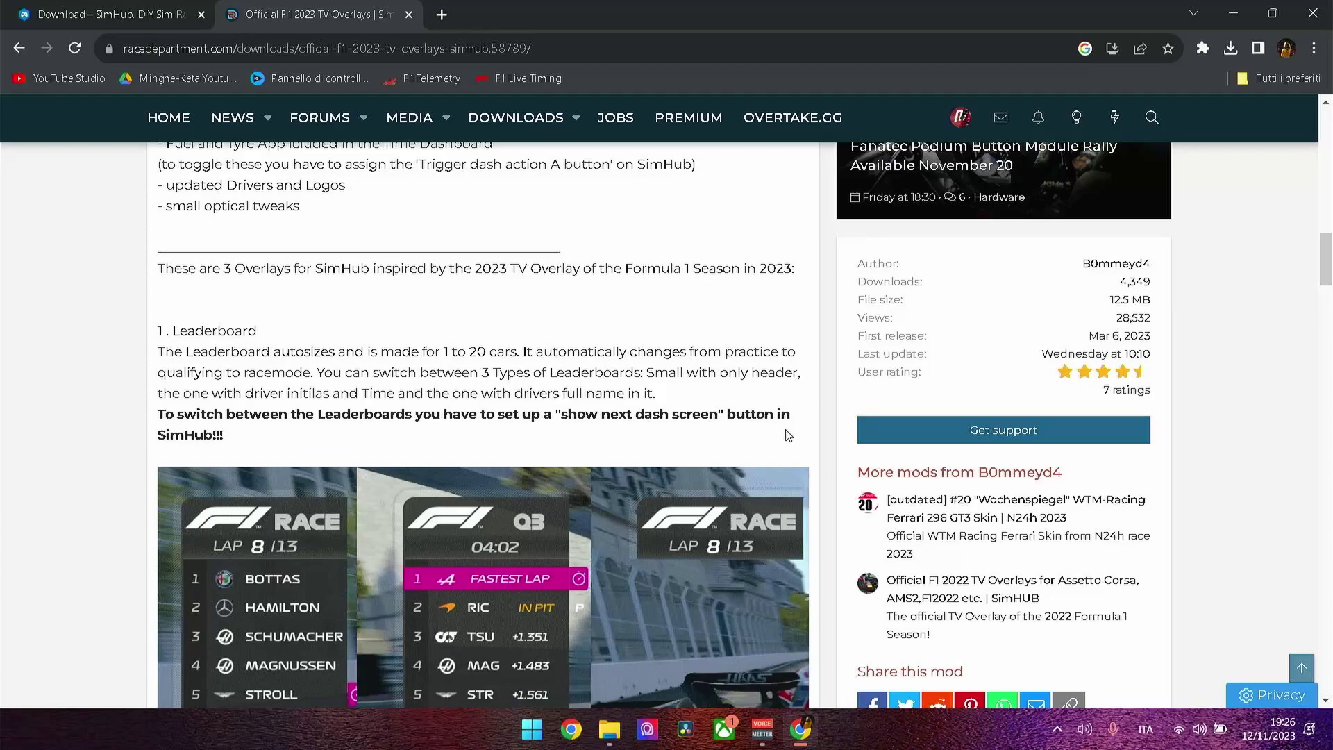
pyautogui.scroll(20, 789, 435)
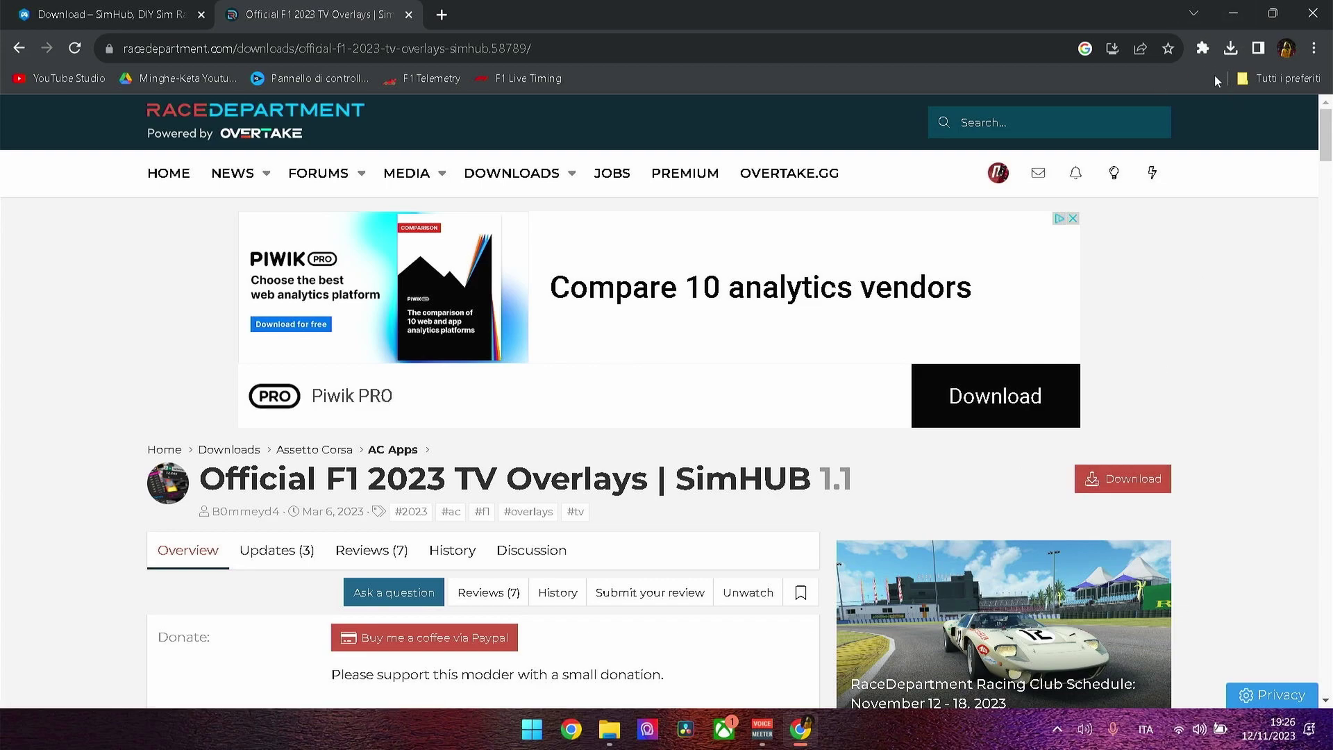
pyautogui.moveTo(609, 730)
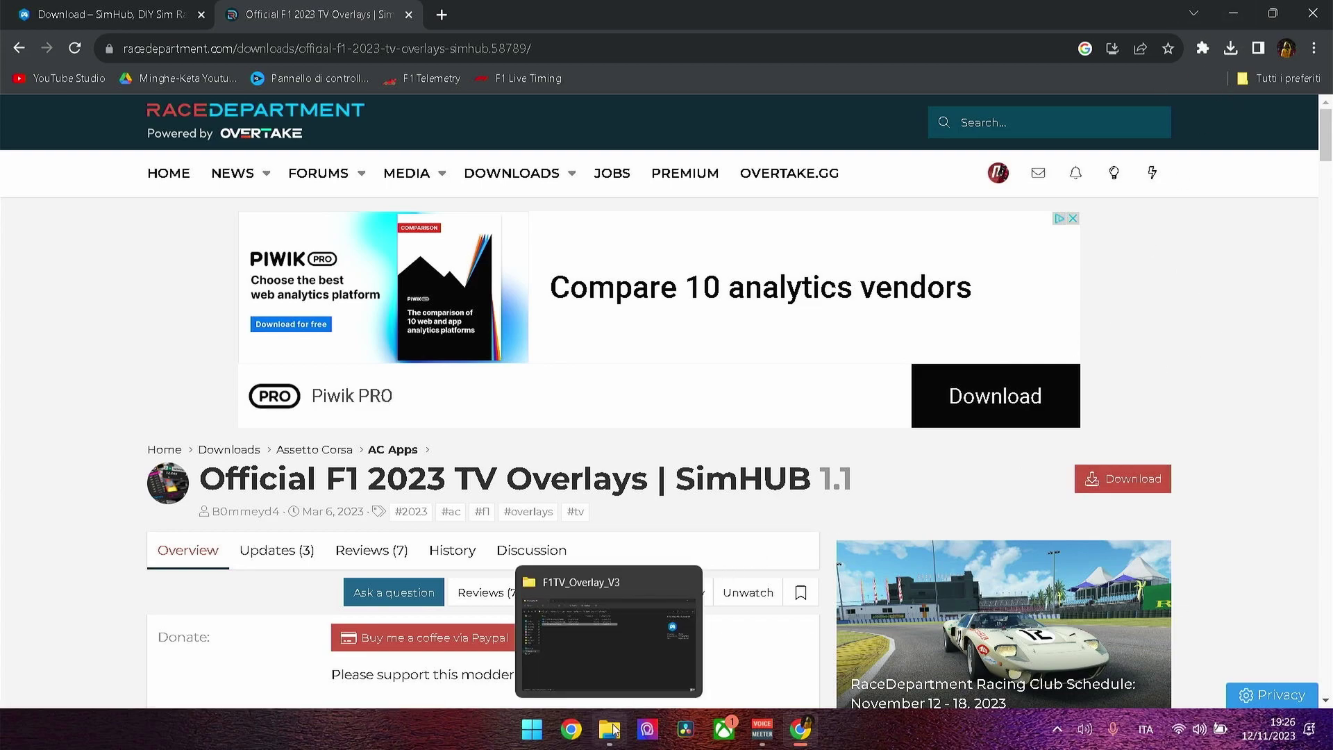
pyautogui.click(637, 653)
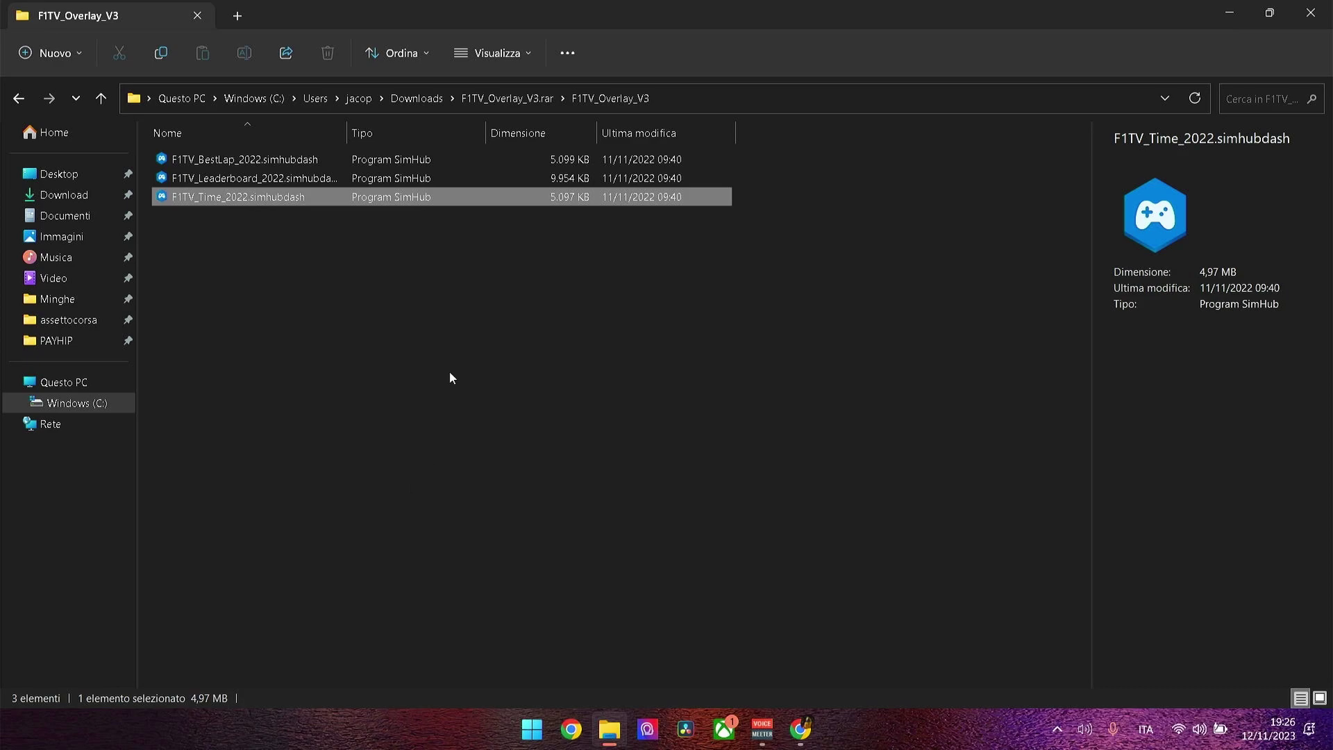
pyautogui.doubleClick(284, 162)
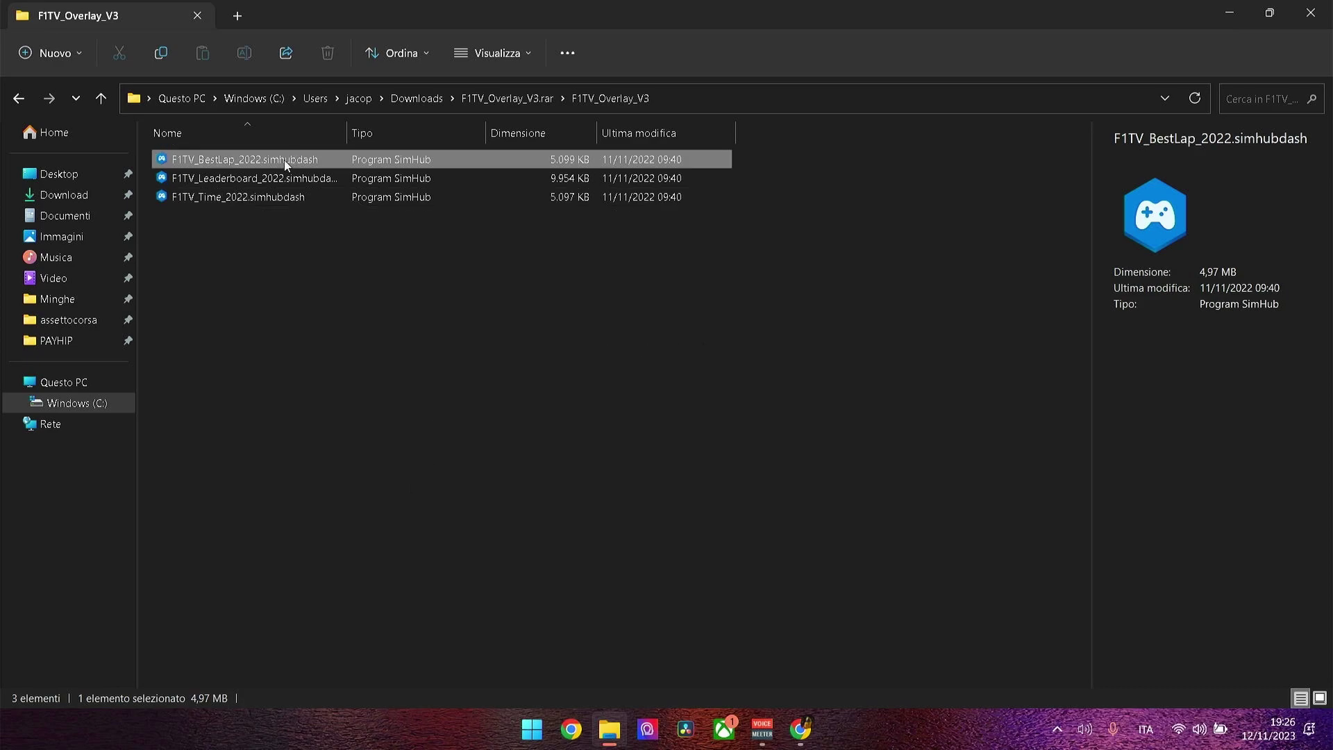
pyautogui.click(624, 455)
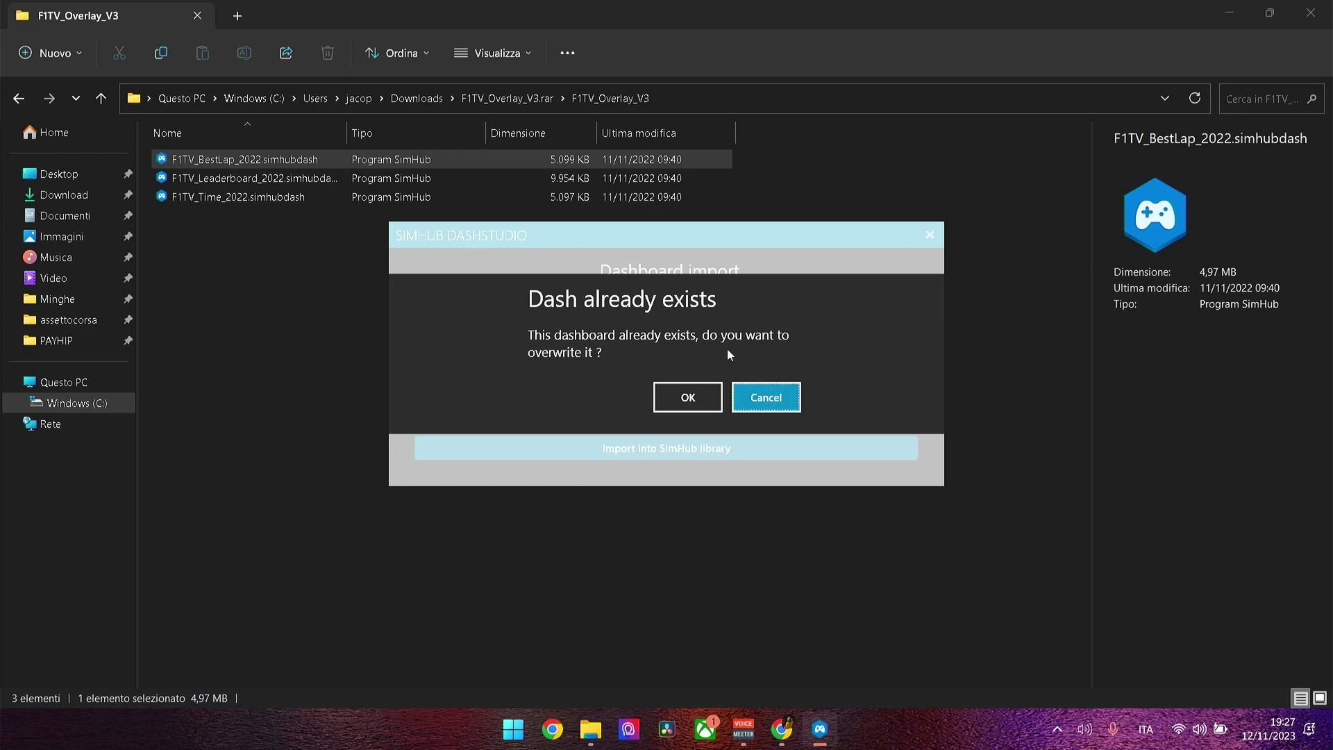
pyautogui.click(756, 398)
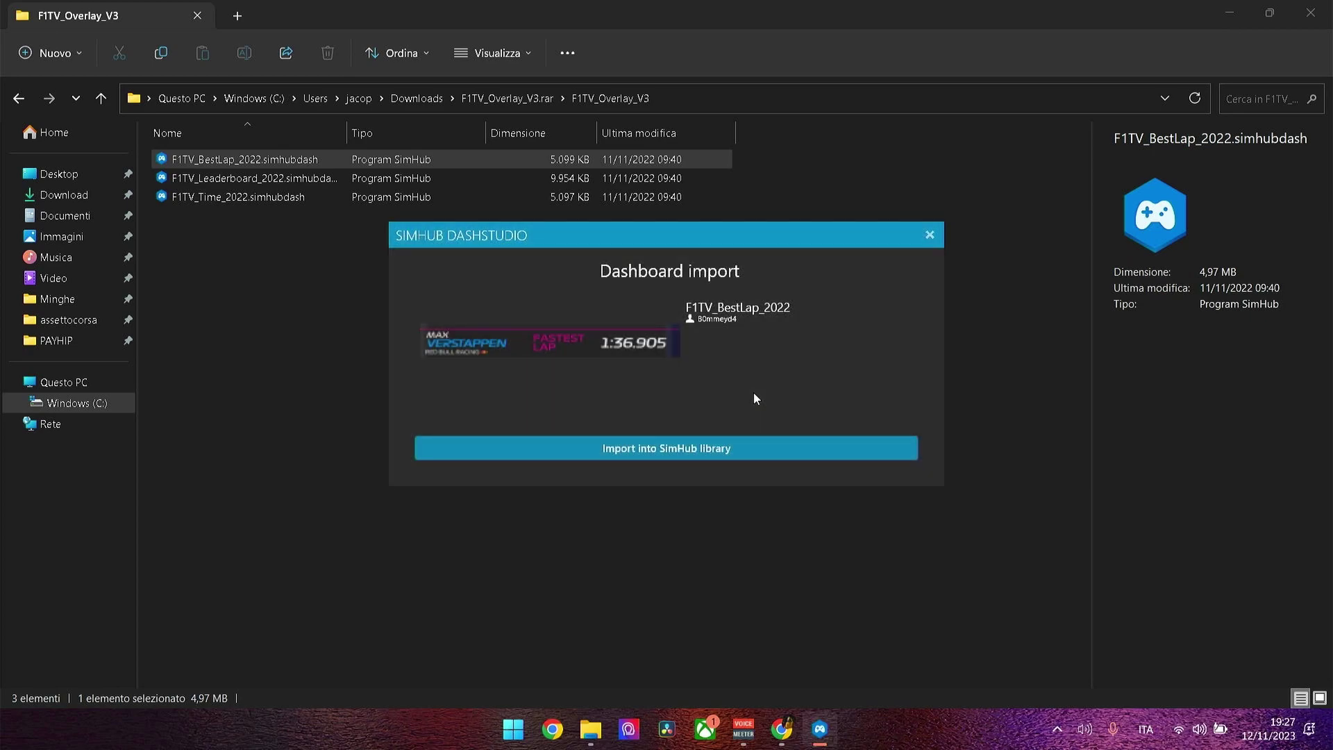
pyautogui.click(931, 236)
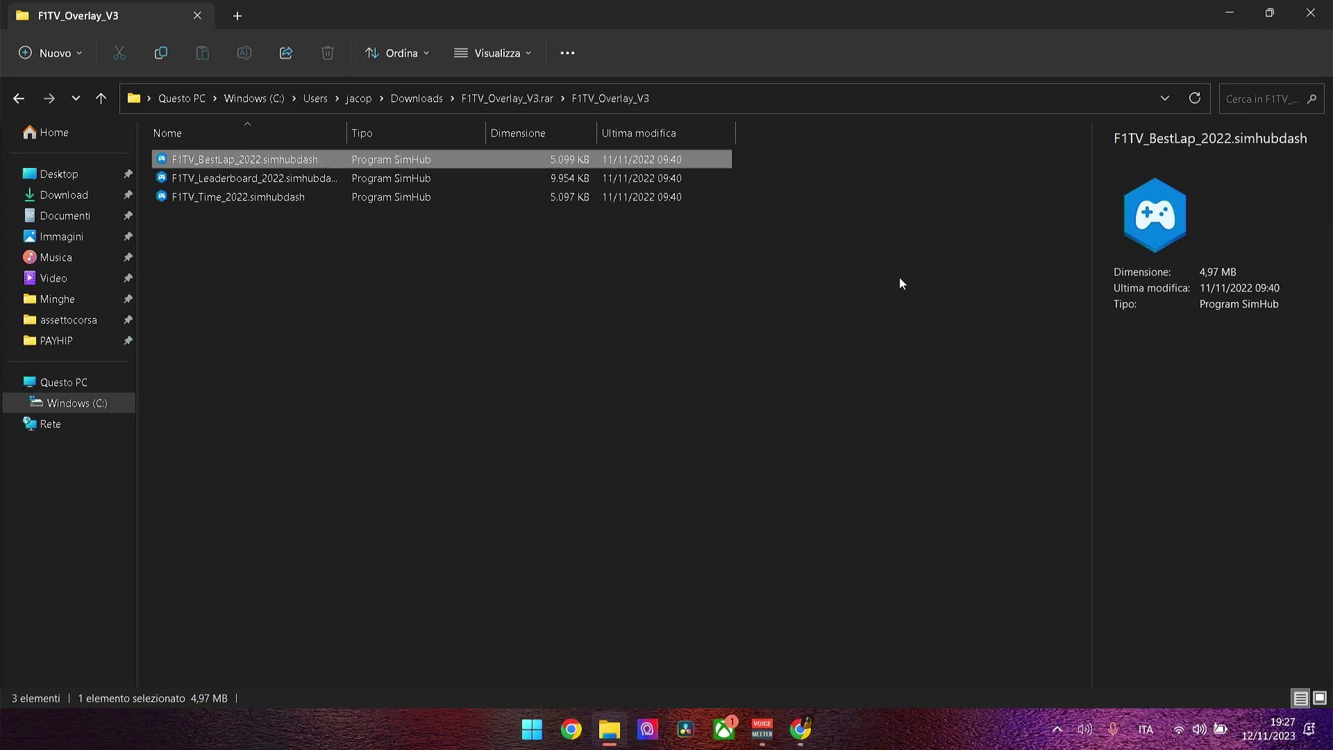
# - Launch SimHub and go to Dash Studio's overlay layouts
pyautogui.press('super')
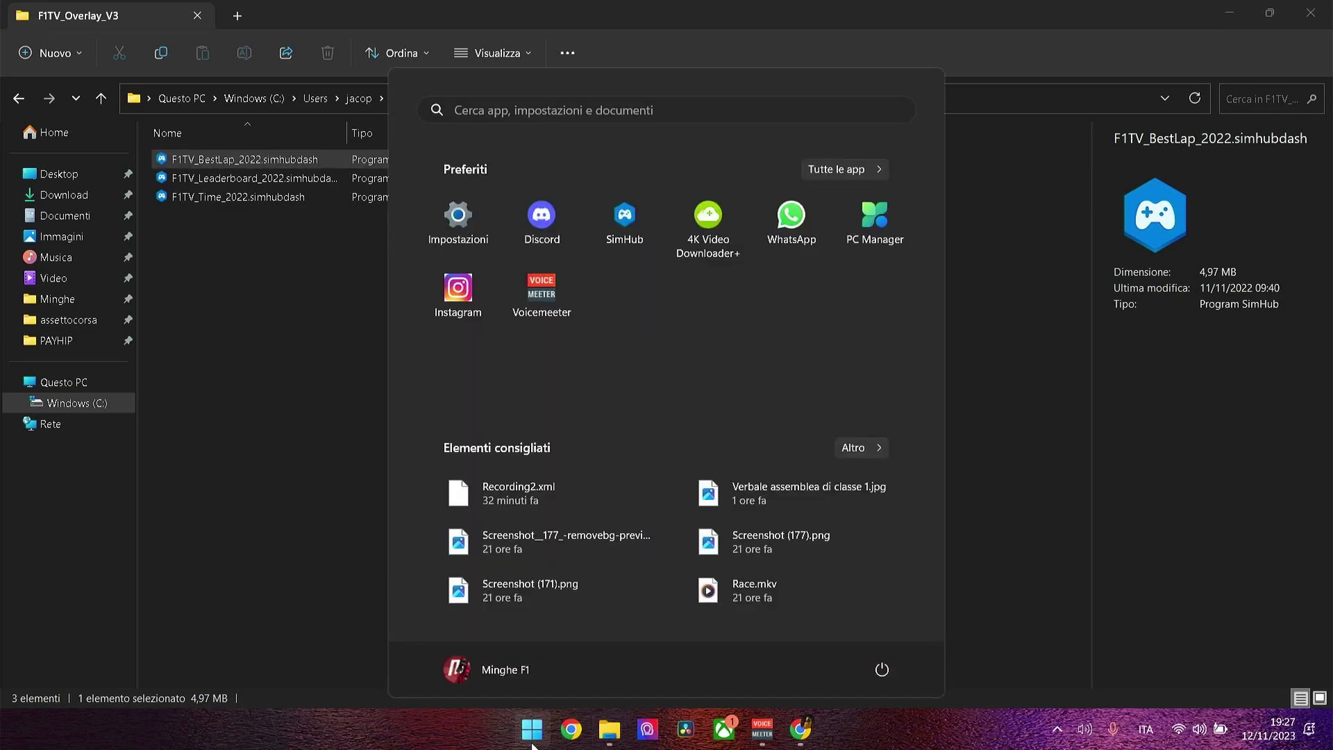
pyautogui.click(603, 251)
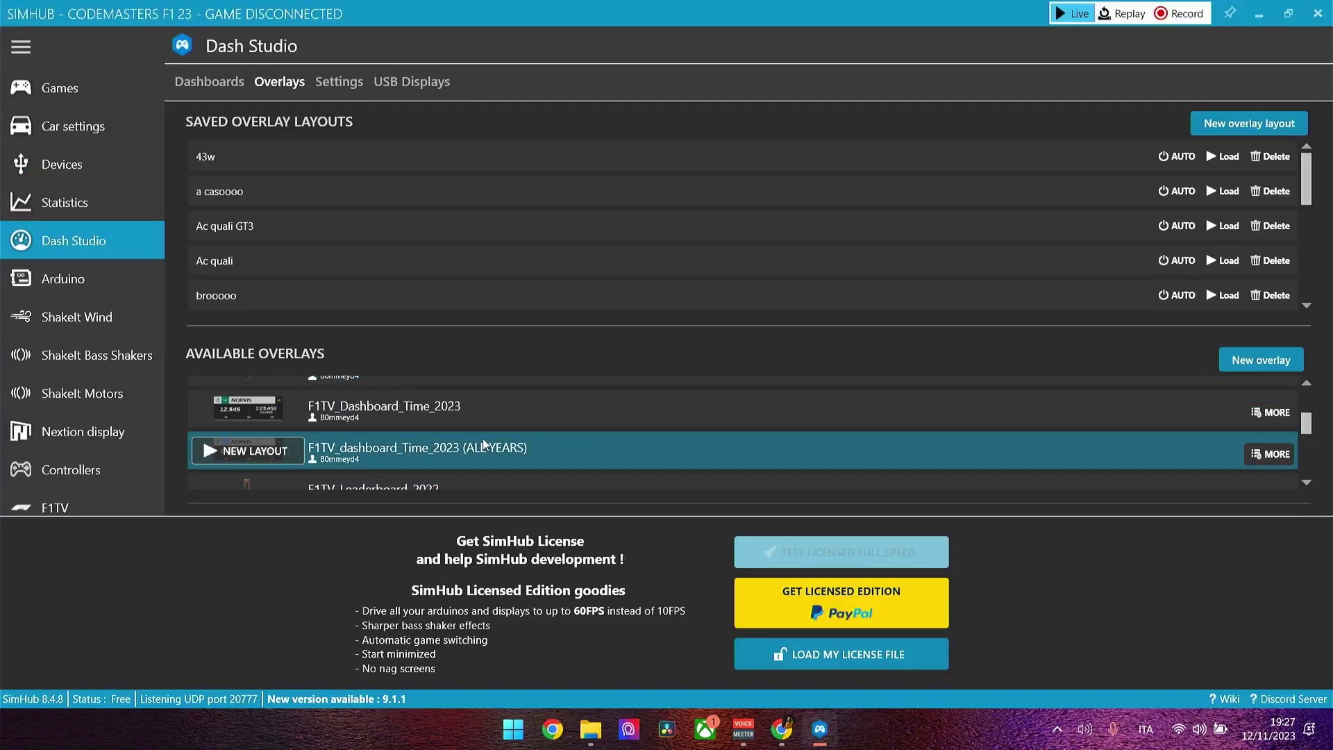
pyautogui.click(59, 88)
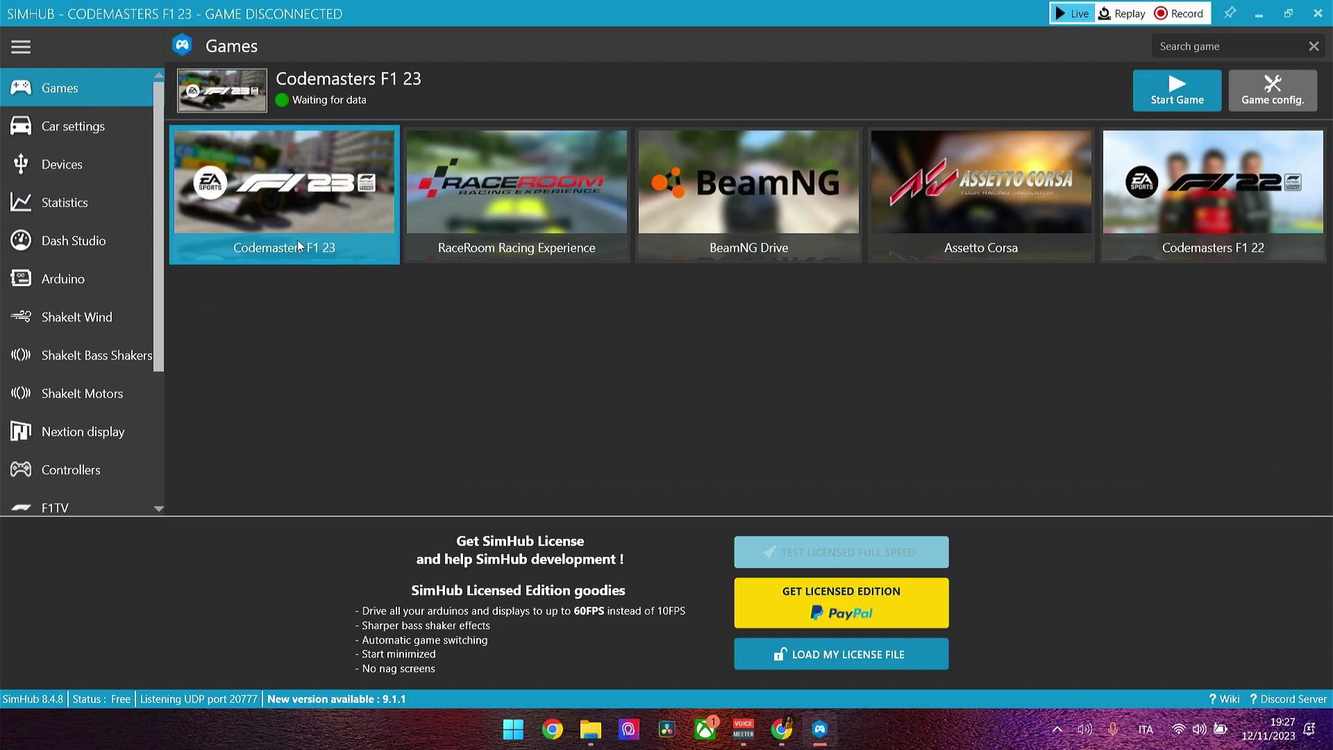
pyautogui.moveTo(314, 239)
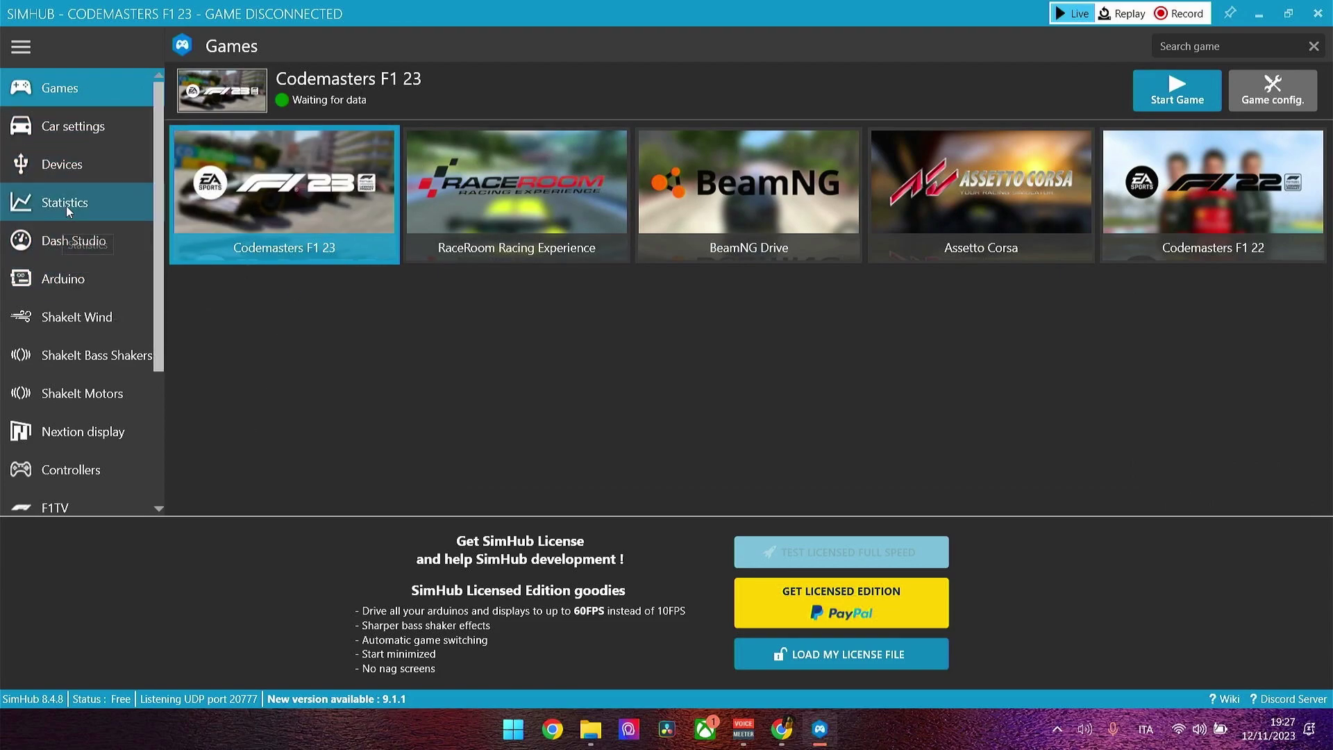
pyautogui.click(61, 247)
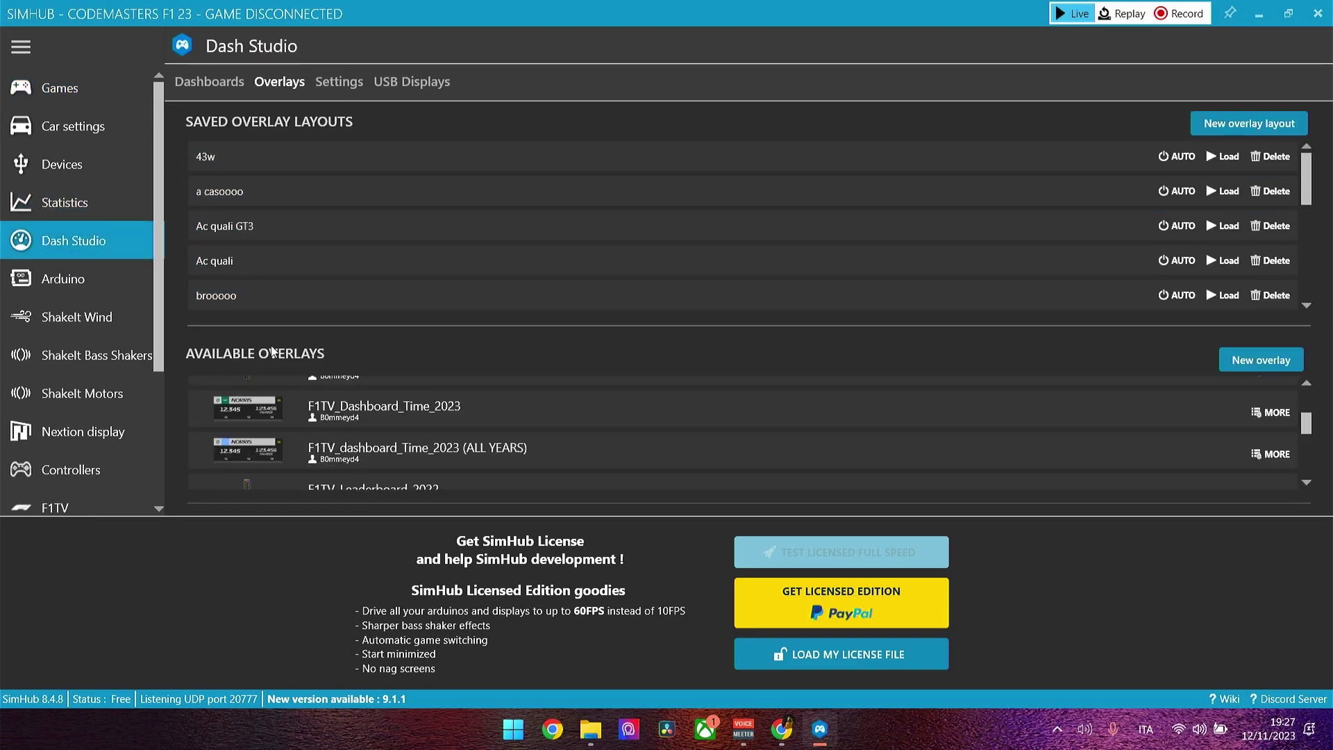
# - Start a new layout from the [2022] F1TV - Leaderboard overlay
pyautogui.scroll(10, 286, 412)
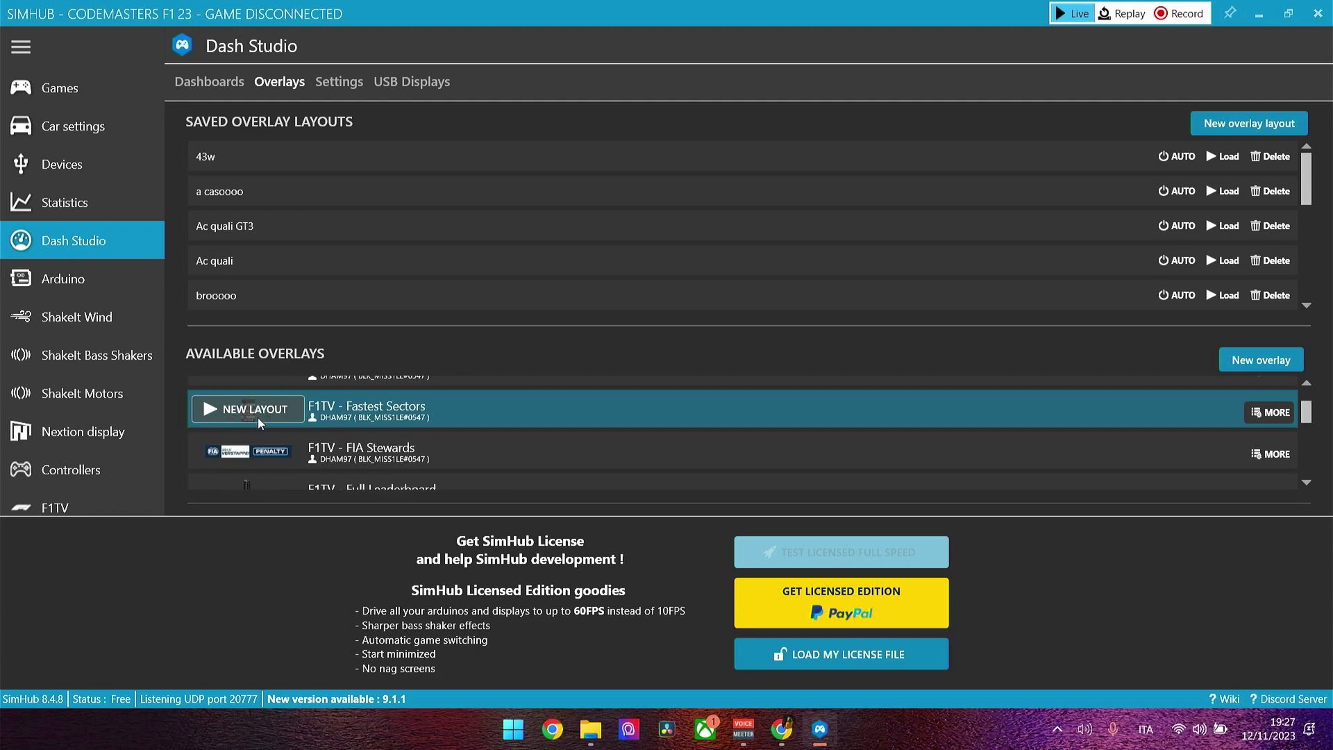
pyautogui.scroll(8, 257, 418)
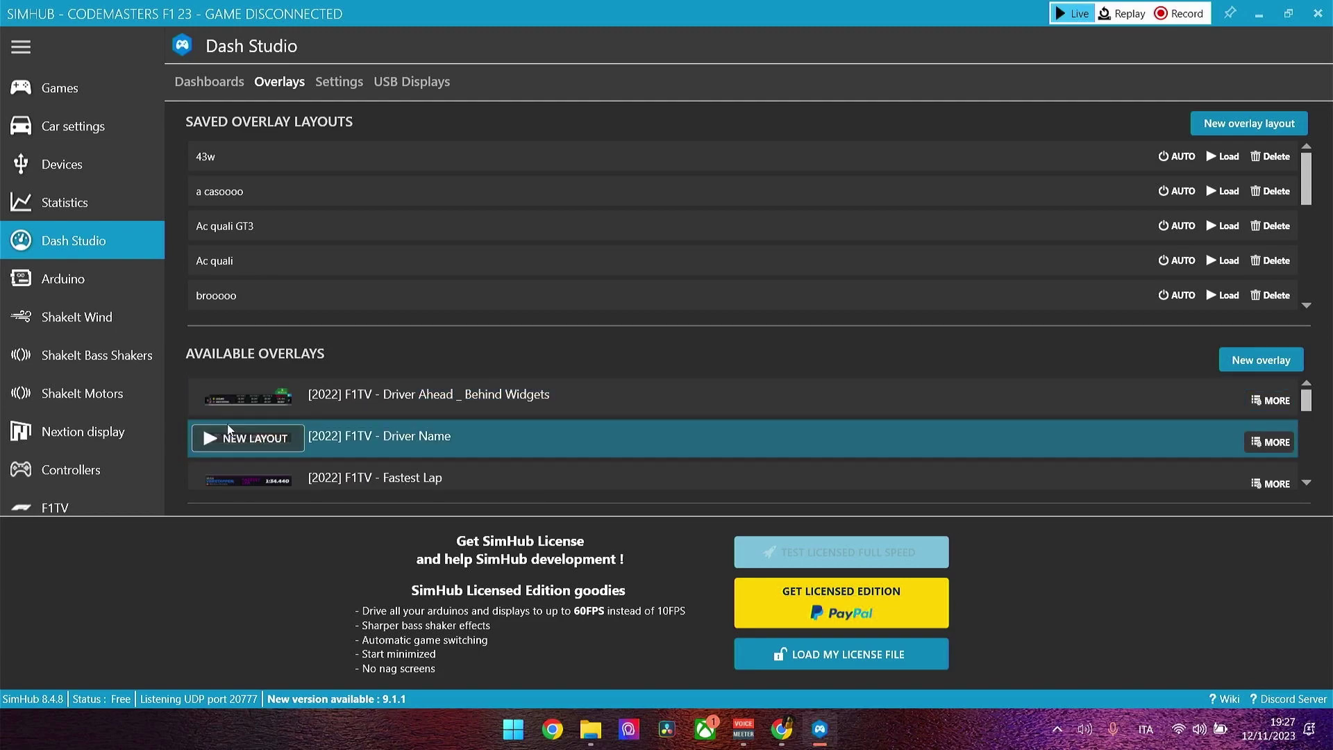
pyautogui.scroll(-3, 223, 402)
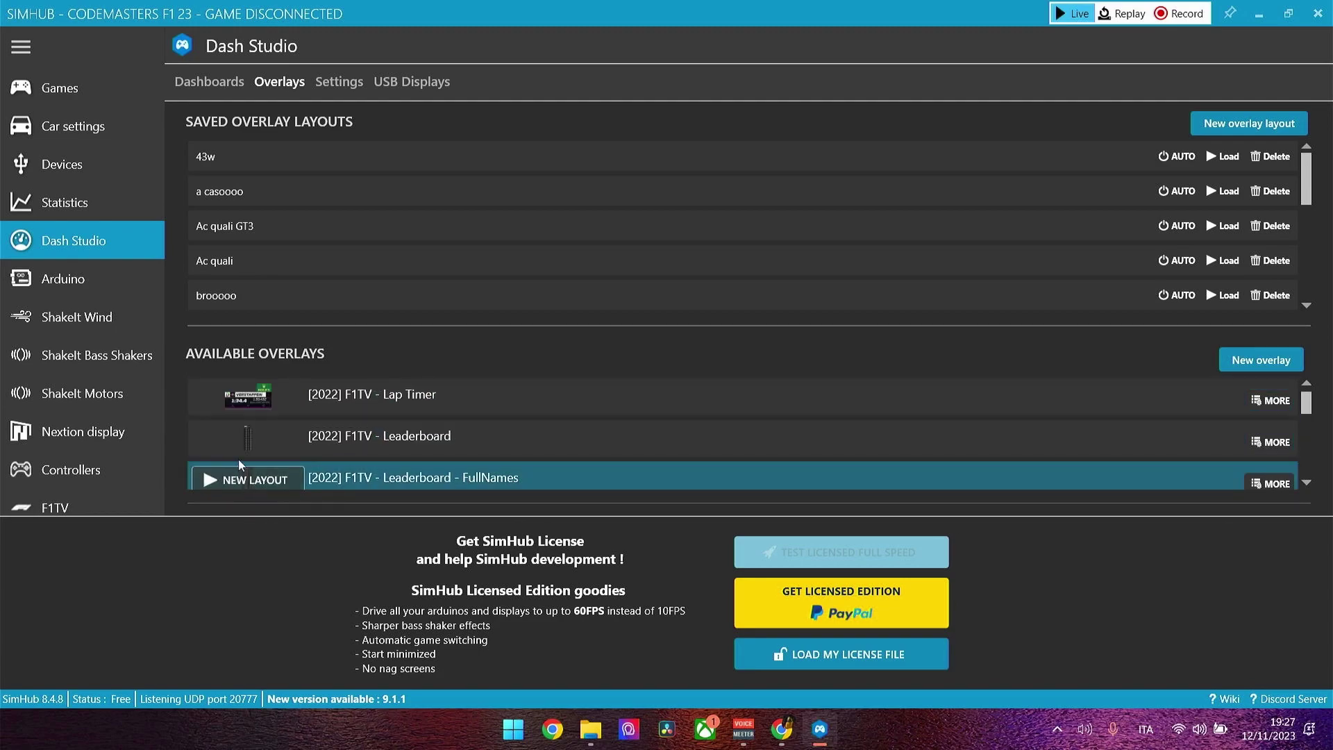
pyautogui.click(244, 439)
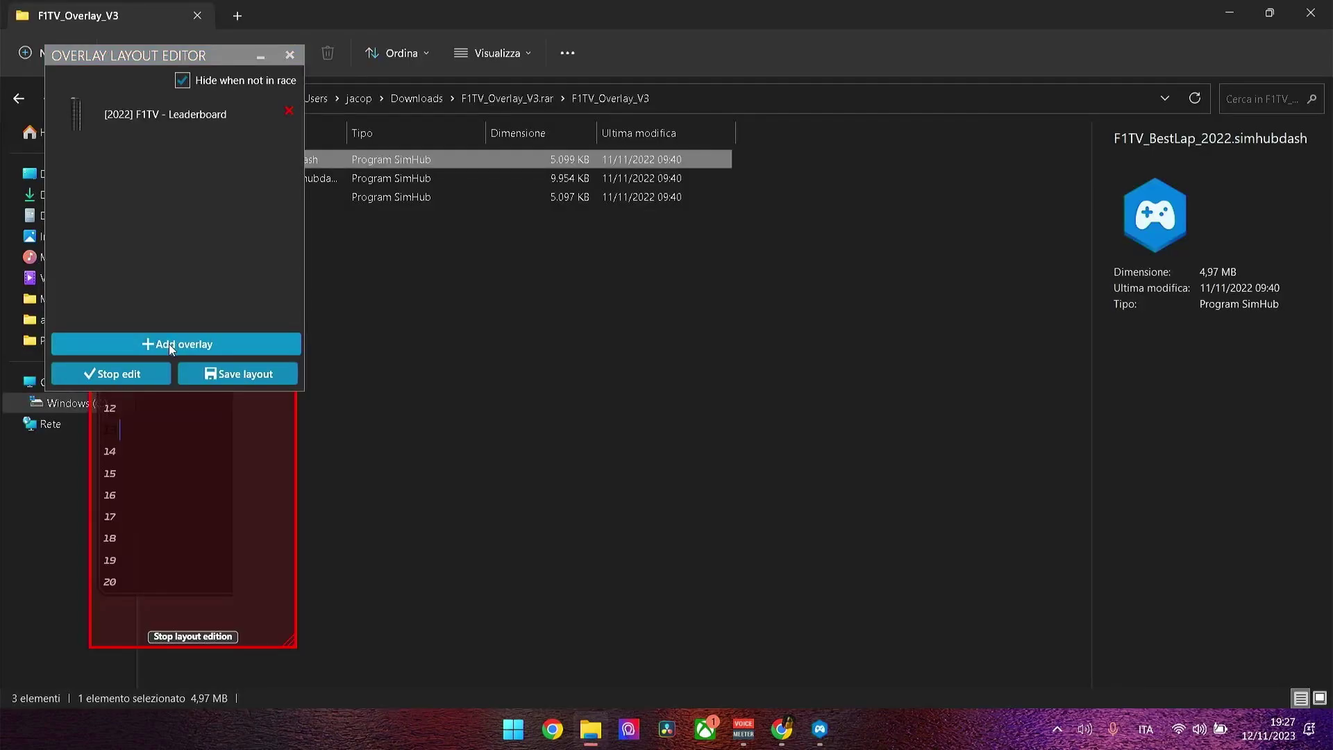
# - Add the [2022] F1TV - Lap Timer overlay and move it to the lower right
pyautogui.click(169, 344)
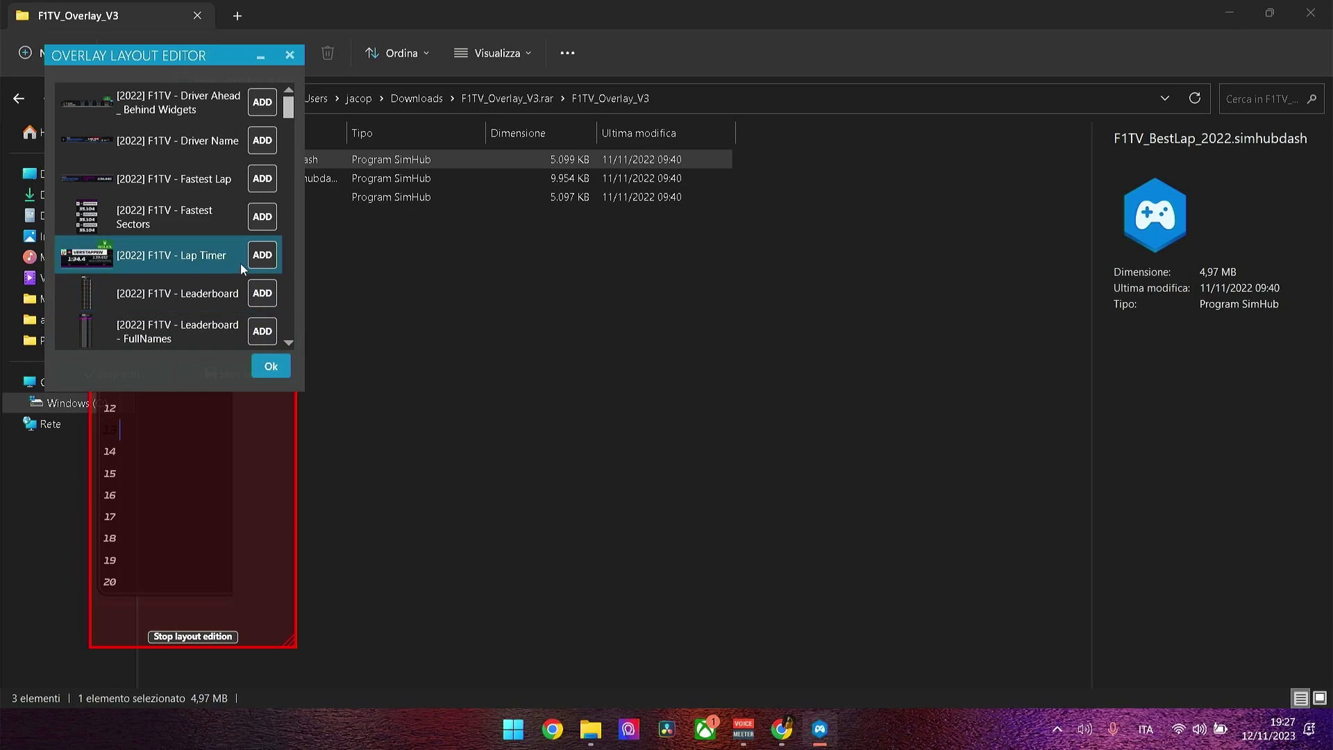
pyautogui.scroll(-5, 187, 228)
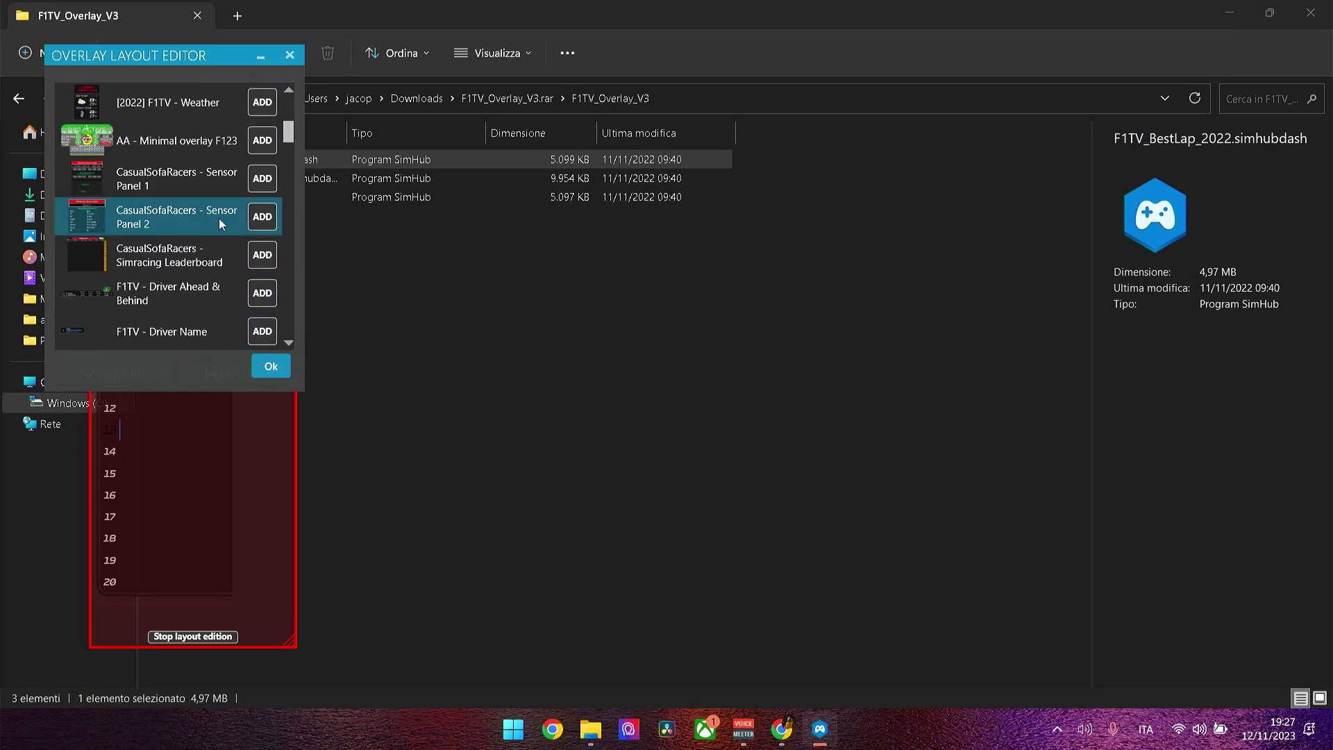
pyautogui.scroll(4, 222, 236)
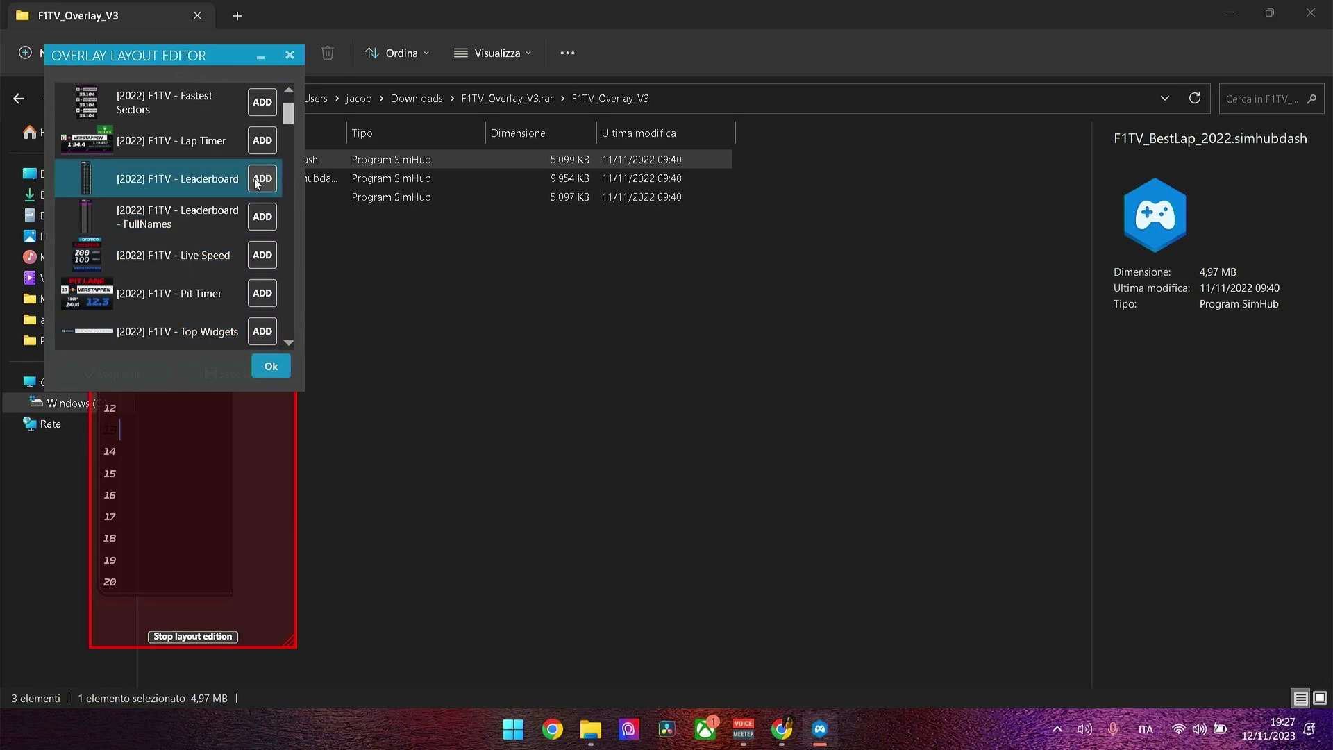
pyautogui.click(262, 140)
pyautogui.moveTo(340, 218); pyautogui.dragTo(998, 482)
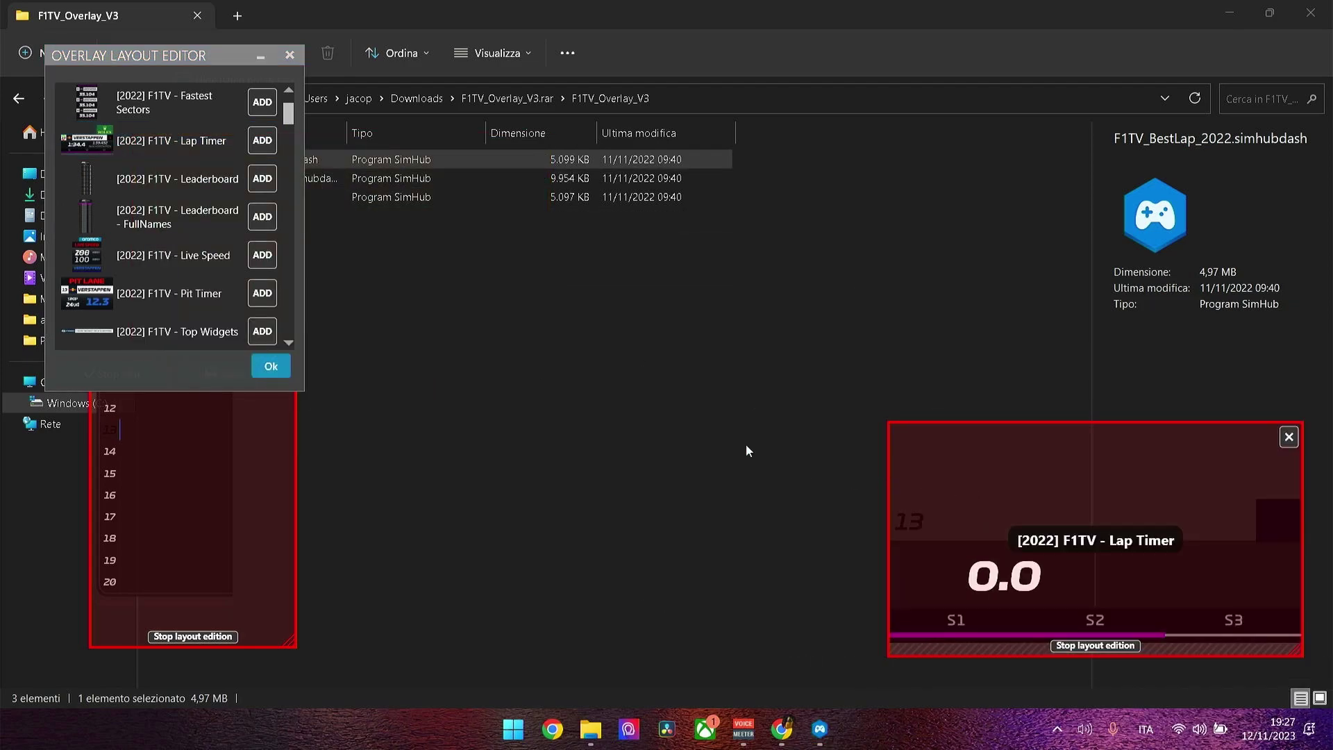
# - Add the [2022] F1TV - Fastest Lap overlay as a small box at the top centre
pyautogui.scroll(3, 196, 281)
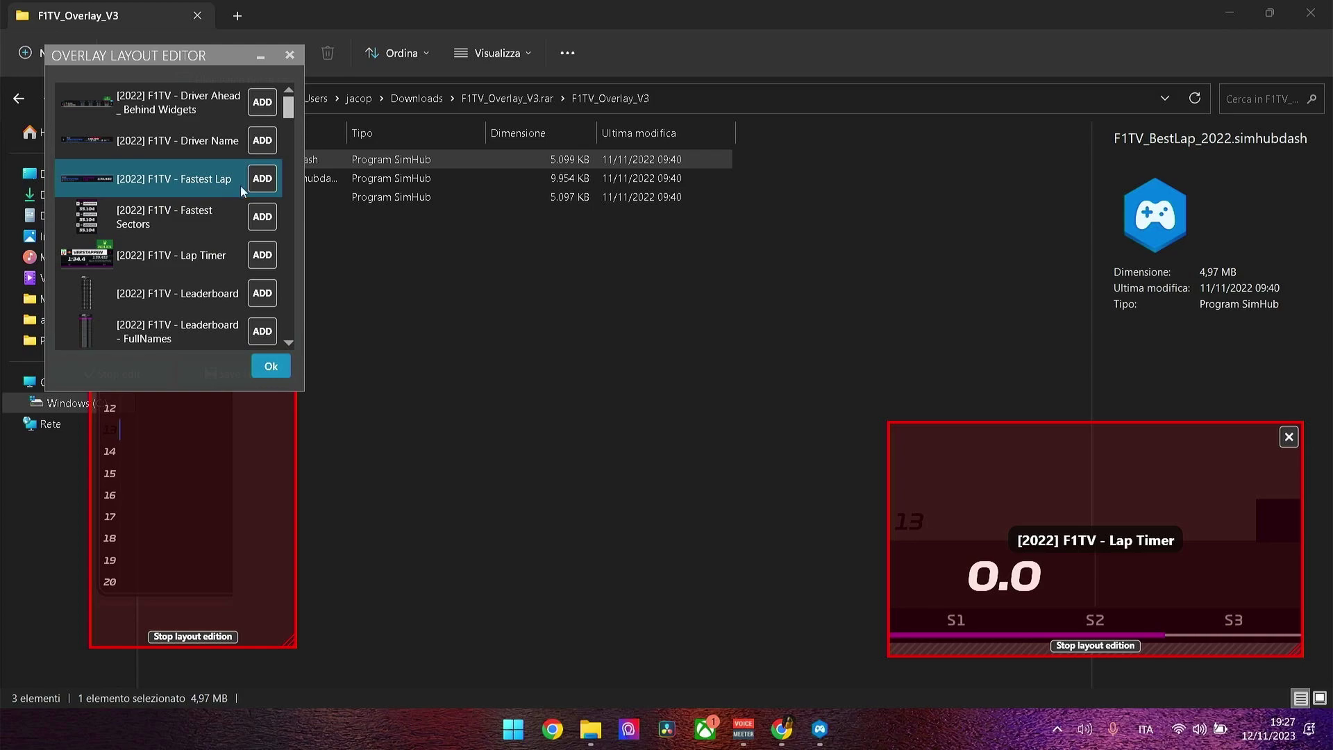
pyautogui.click(262, 178)
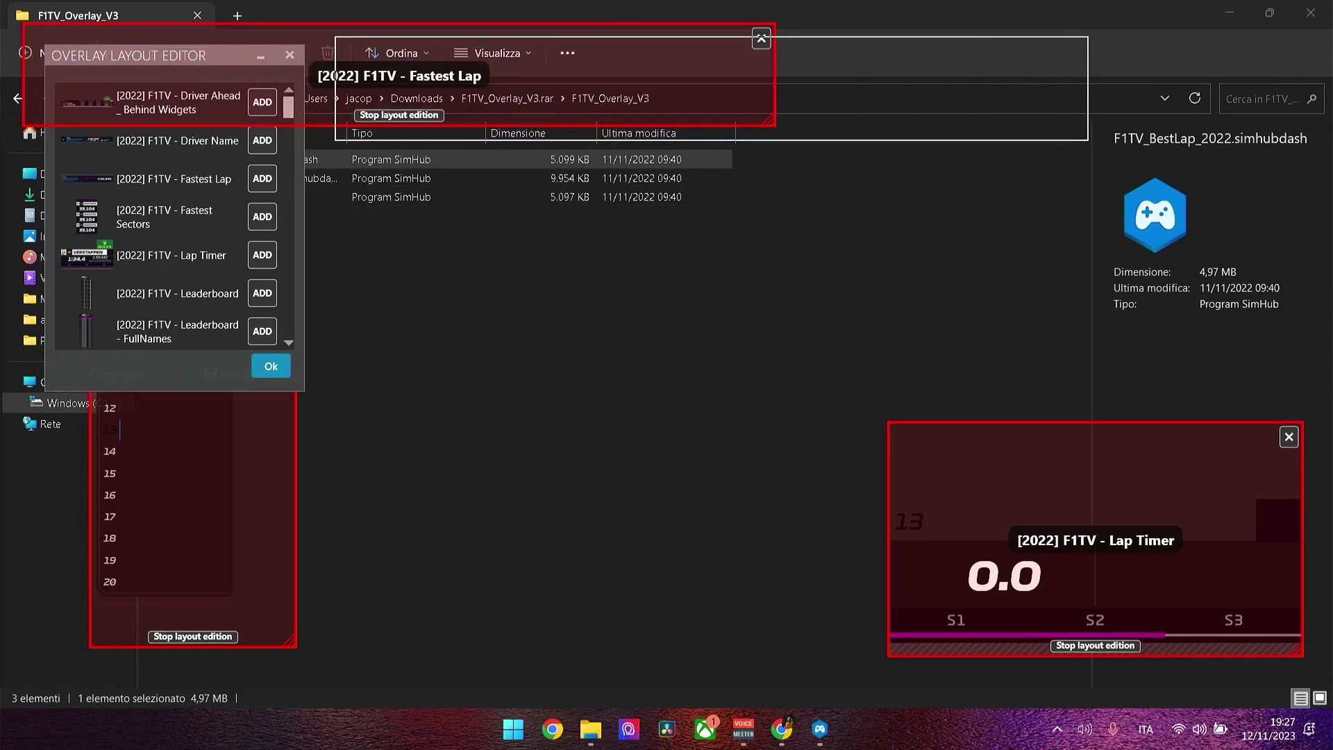
pyautogui.moveTo(593, 31); pyautogui.dragTo(773, 95)
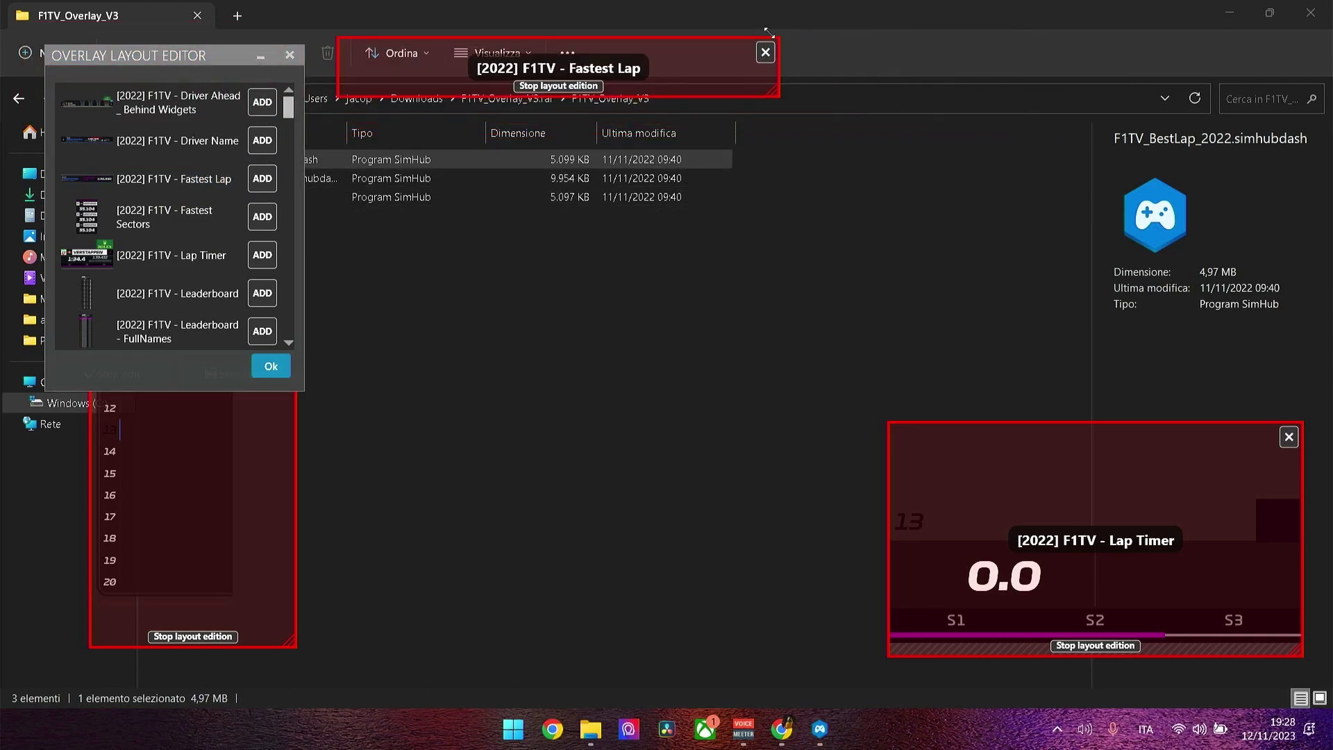
pyautogui.moveTo(708, 64); pyautogui.dragTo(795, 48)
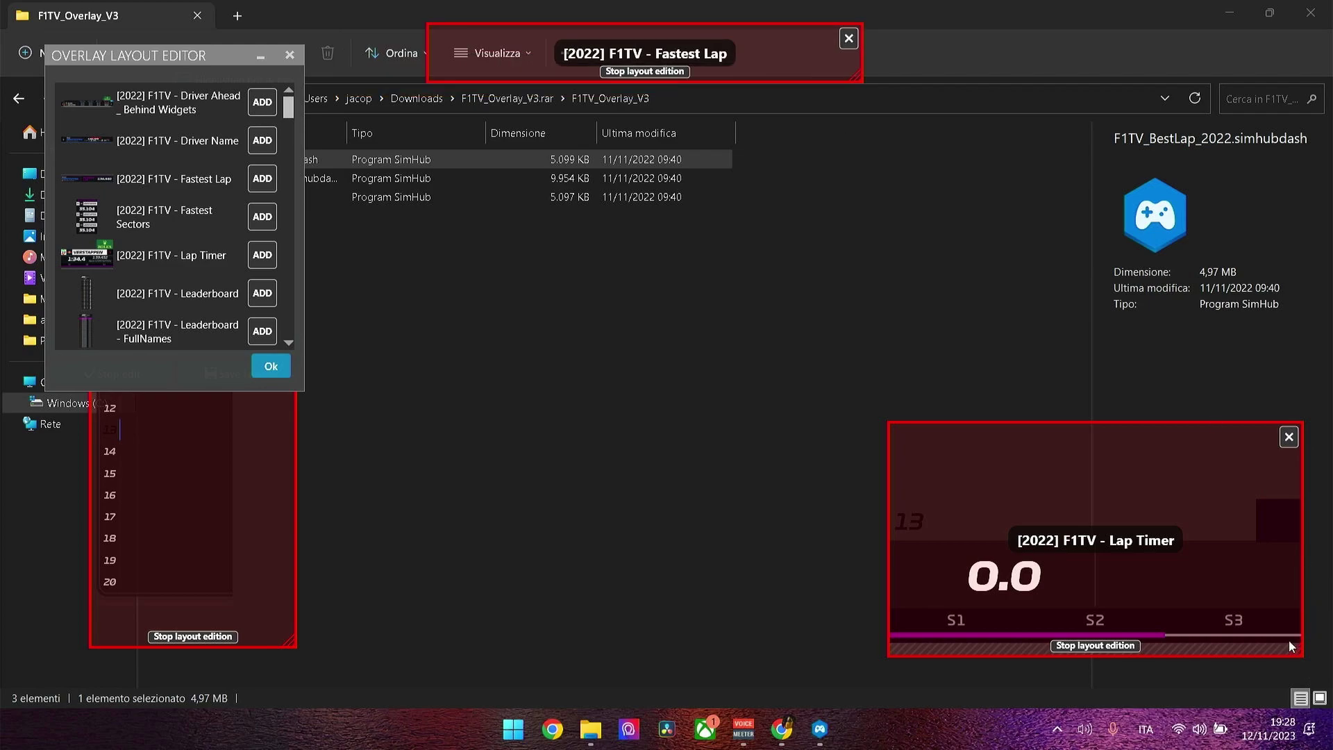
# - Fit Lap Timer bottom-right, shrink Leaderboard to the left edge, and place Halo HUD lower centre
pyautogui.moveTo(1285, 637); pyautogui.dragTo(1003, 590)
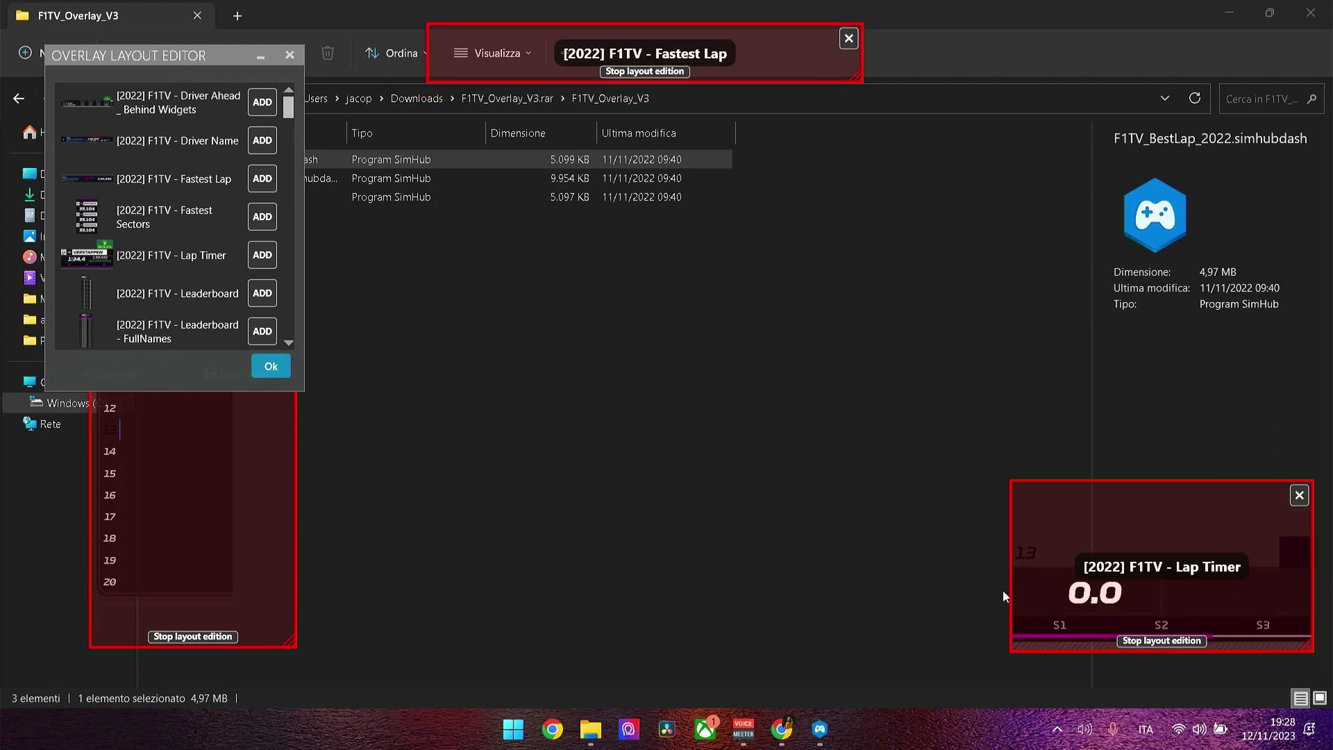
pyautogui.moveTo(278, 635); pyautogui.dragTo(262, 551)
pyautogui.moveTo(176, 422); pyautogui.dragTo(93, 464)
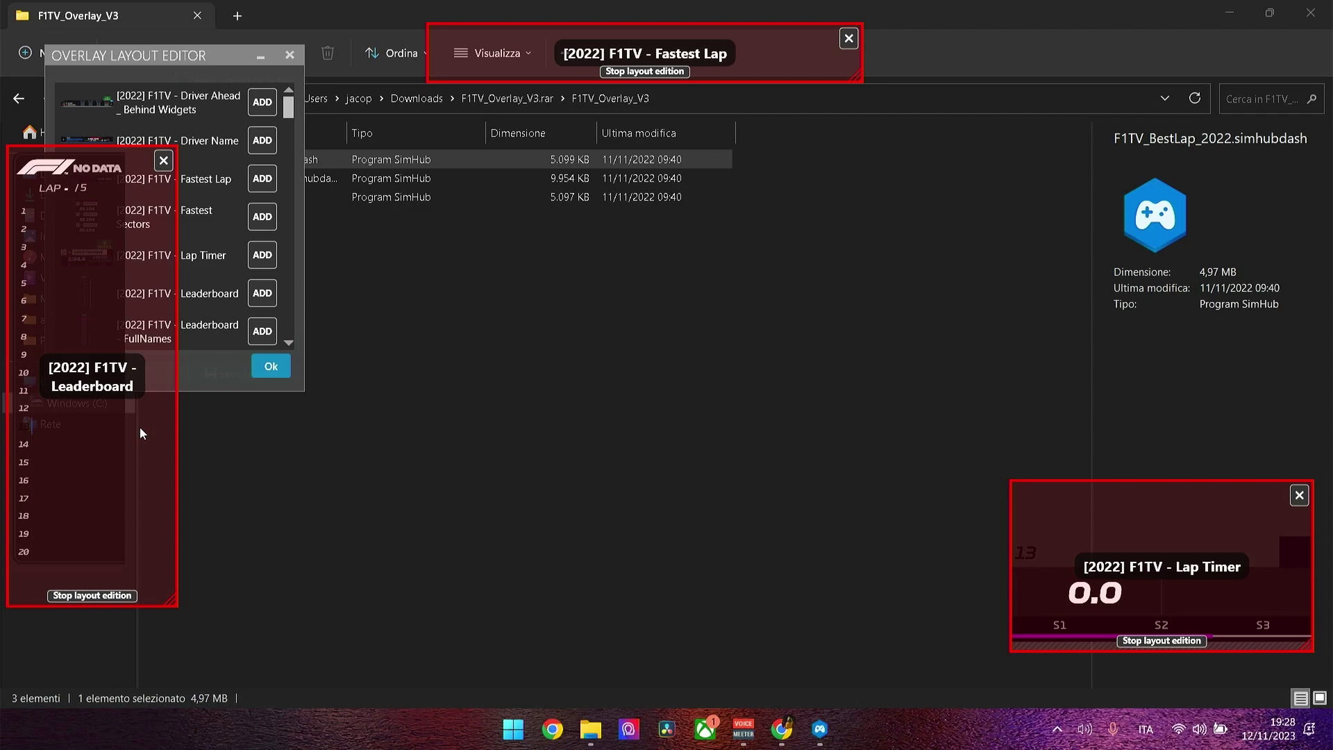
pyautogui.moveTo(181, 56); pyautogui.dragTo(565, 268)
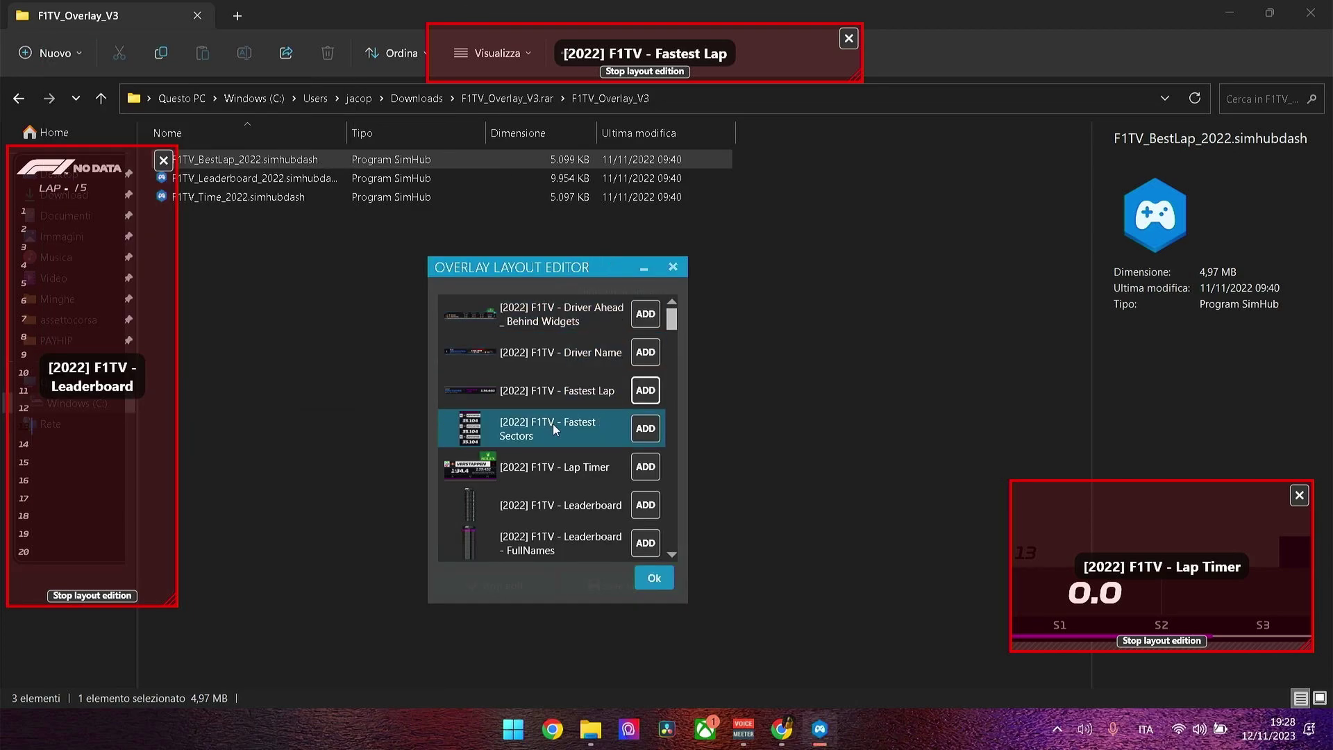
pyautogui.scroll(-5, 553, 429)
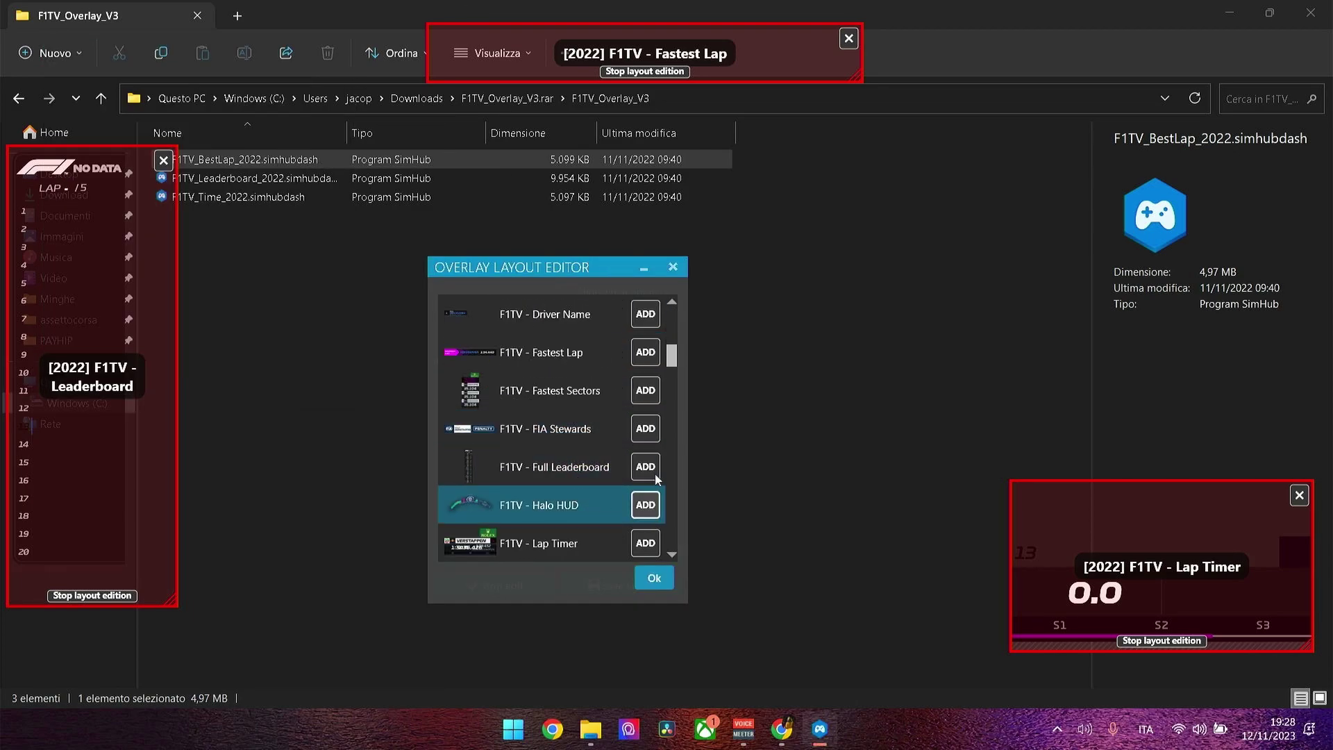
pyautogui.moveTo(690, 360); pyautogui.dragTo(836, 544)
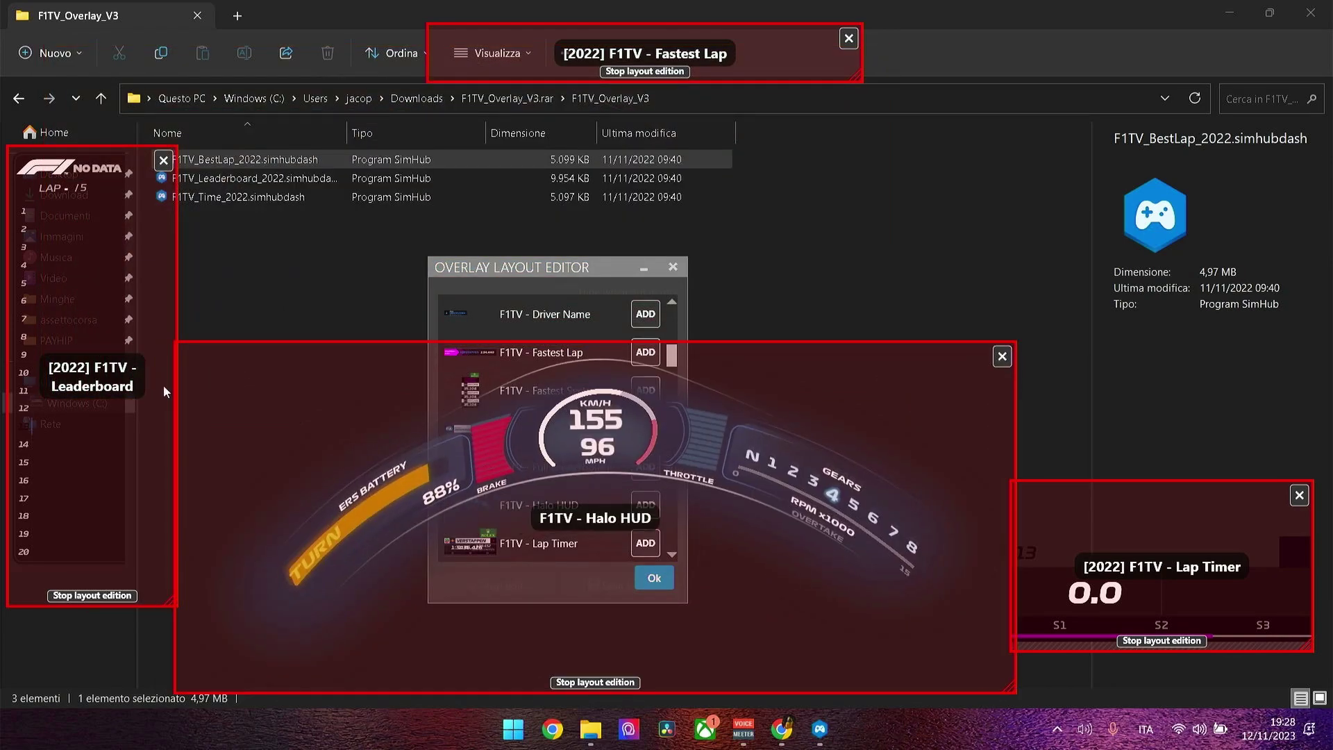
pyautogui.moveTo(559, 270); pyautogui.dragTo(328, 81)
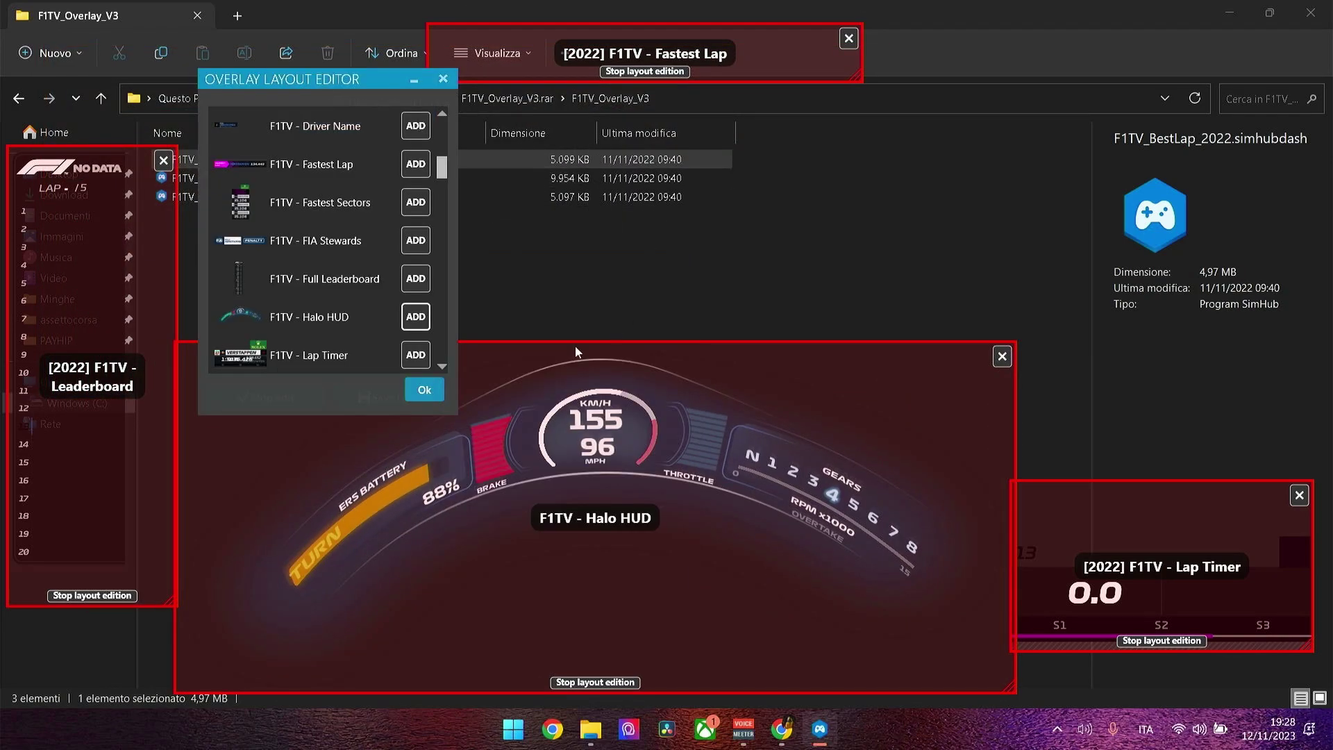
# - Save the layout as 'video tutorial' and stop editing
pyautogui.click(411, 397)
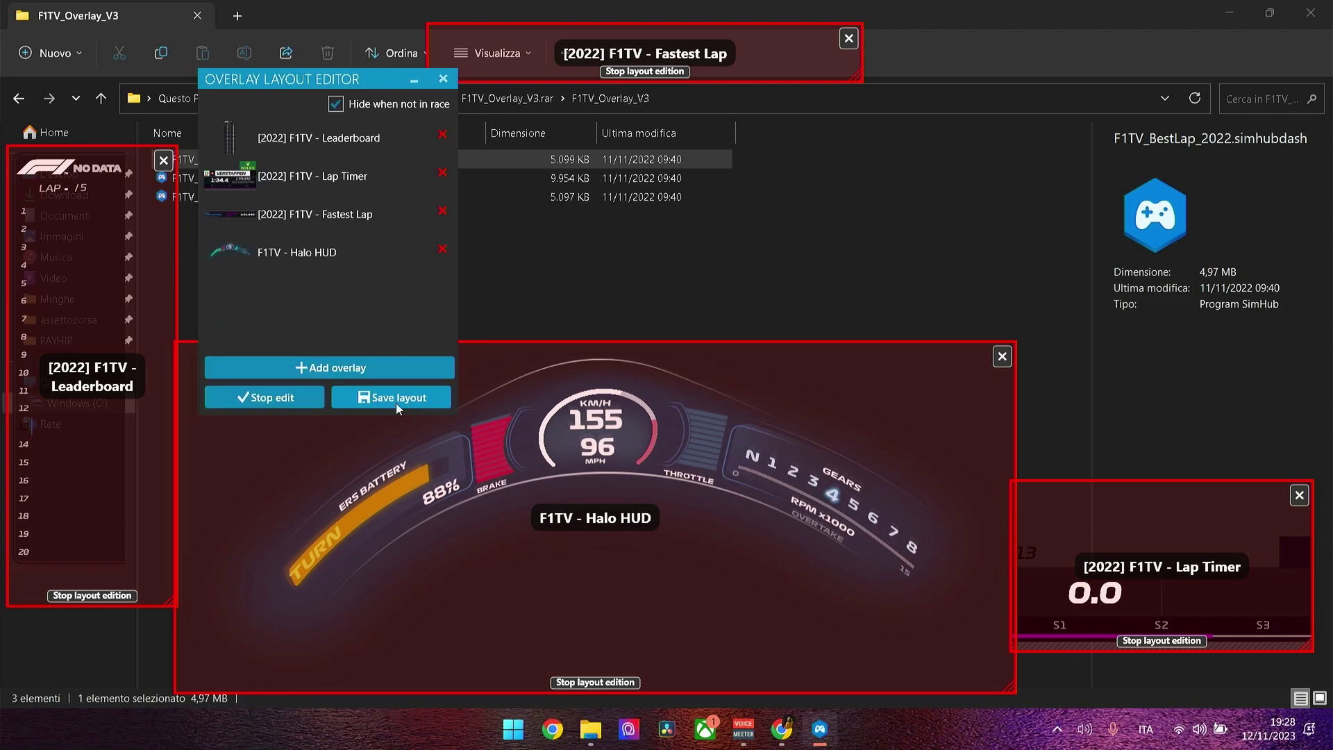
pyautogui.click(366, 398)
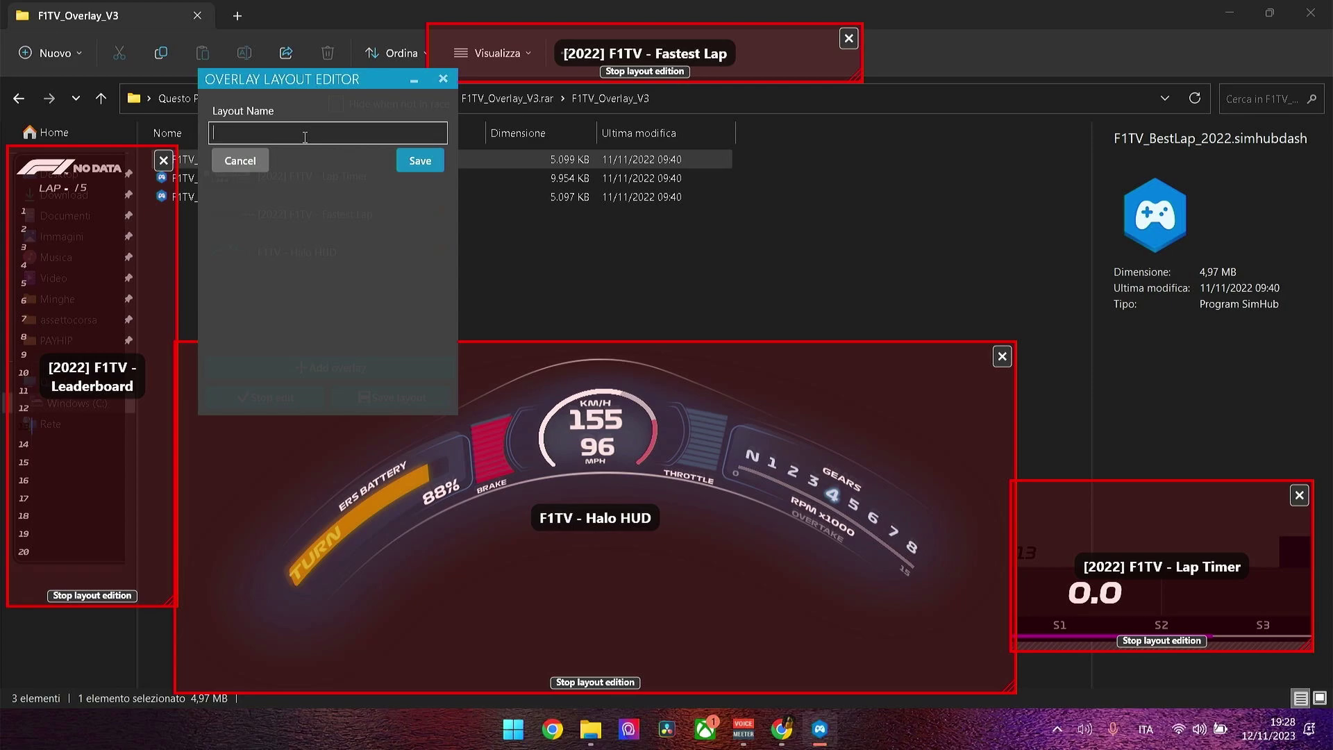
pyautogui.write('video tutorial')
pyautogui.click(416, 165)
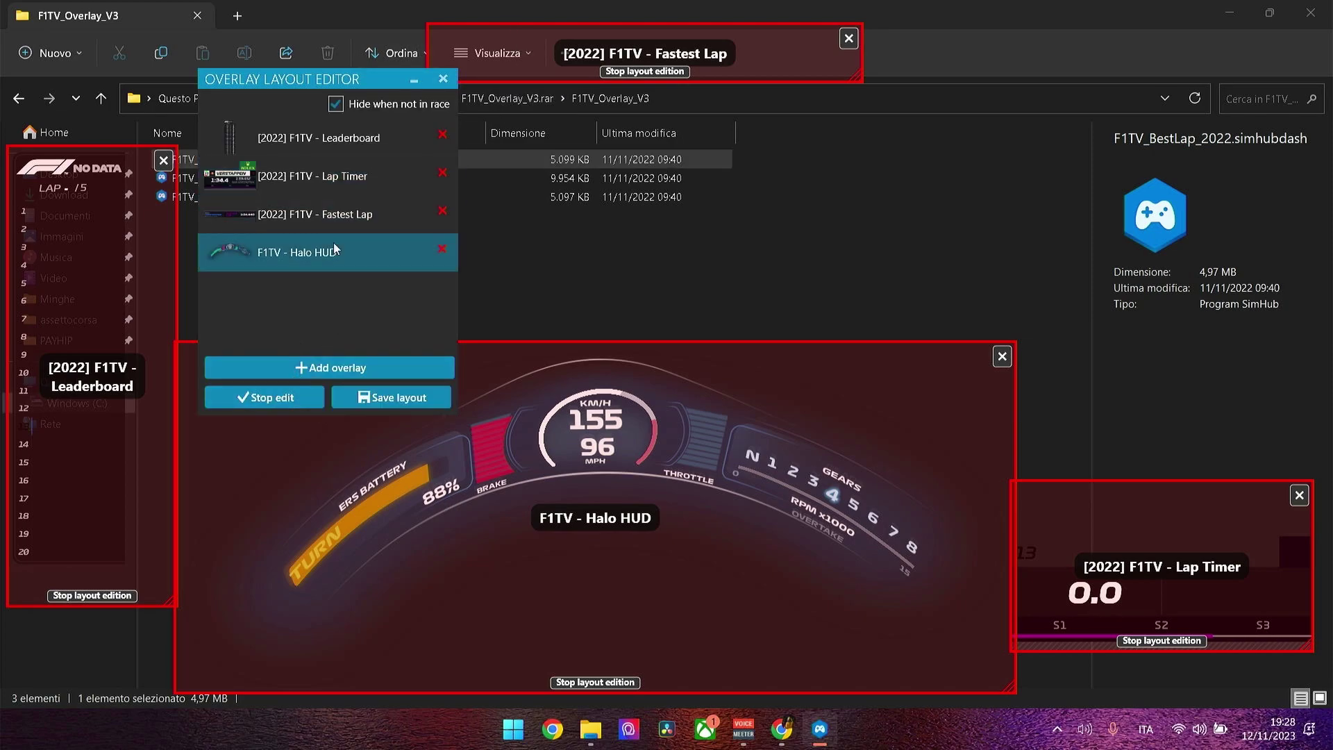
pyautogui.click(263, 403)
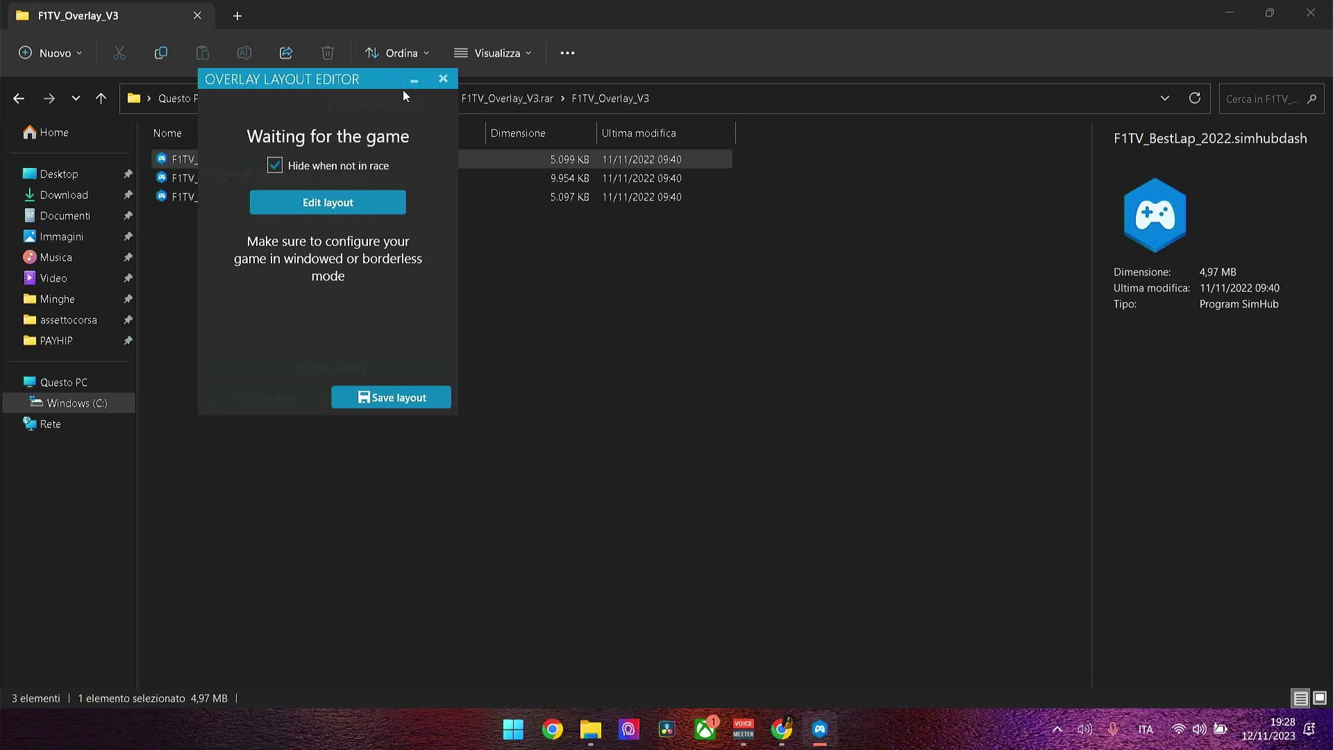
# - Minimize the layout editor and launch F1 23 by searching 'f1'
pyautogui.click(413, 81)
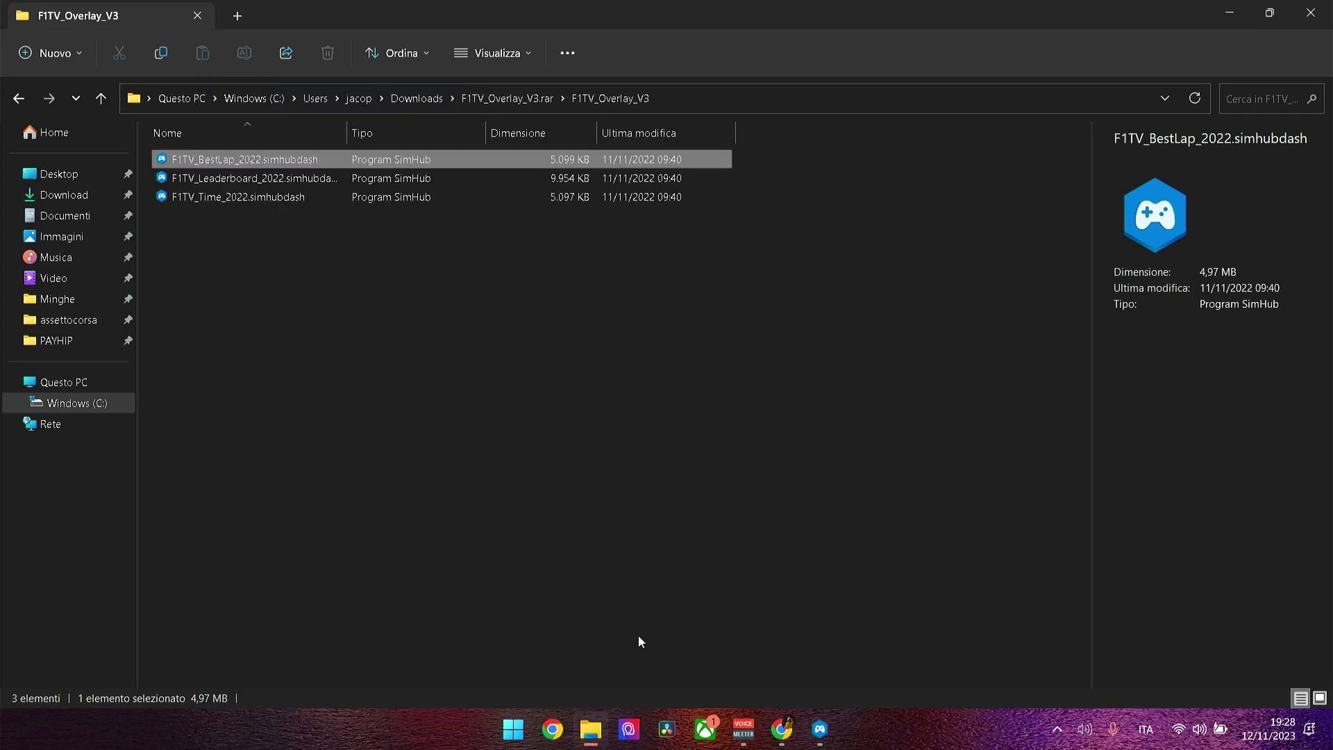
pyautogui.click(513, 729)
pyautogui.click(472, 110)
pyautogui.write('f')
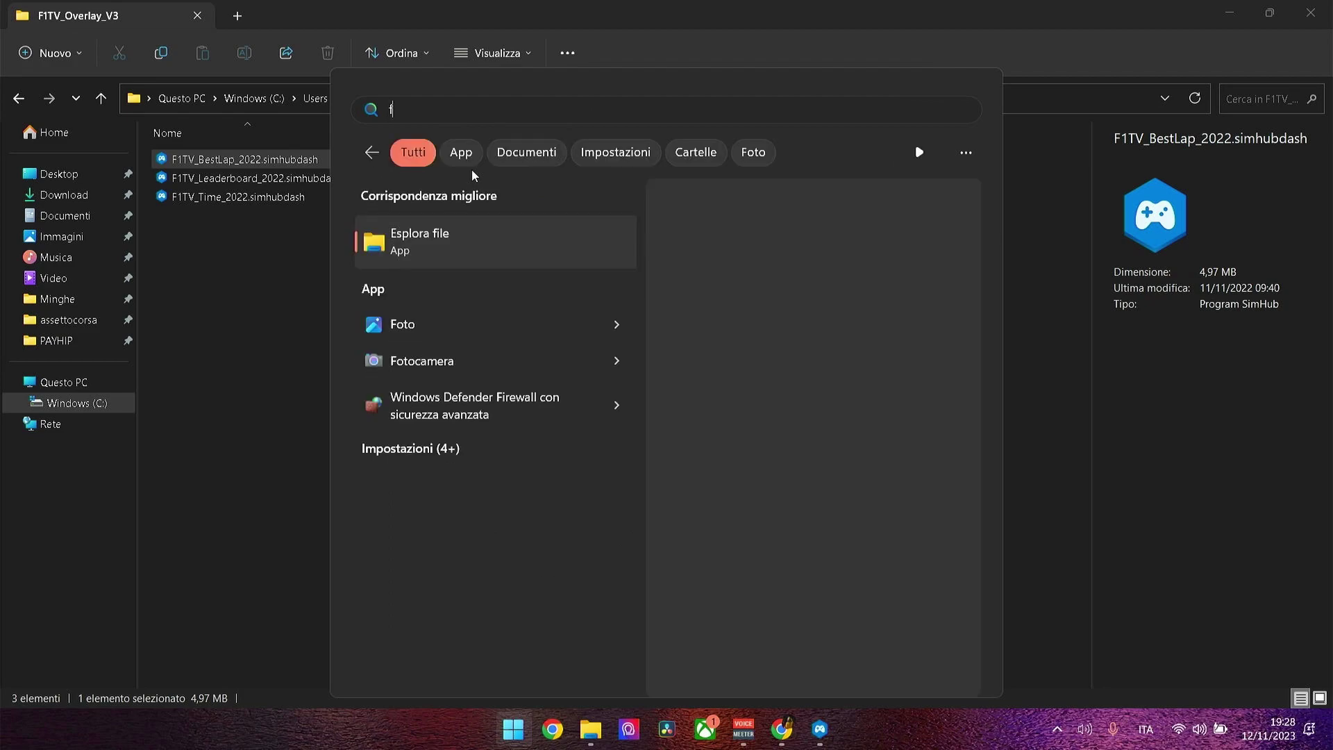
pyautogui.write('1')
pyautogui.press('Return')
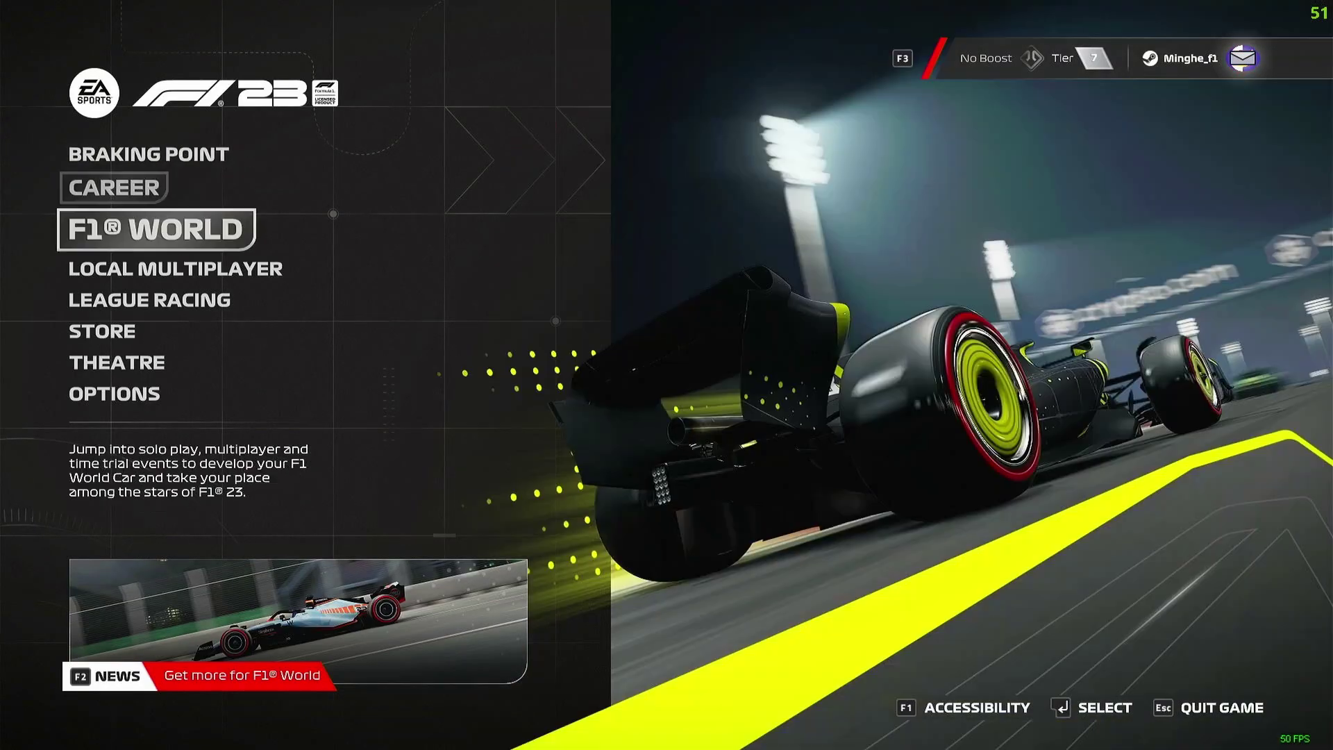
pyautogui.press('Down')
pyautogui.press('Down')
pyautogui.press('Down')
pyautogui.press('Down')
pyautogui.press('Down')
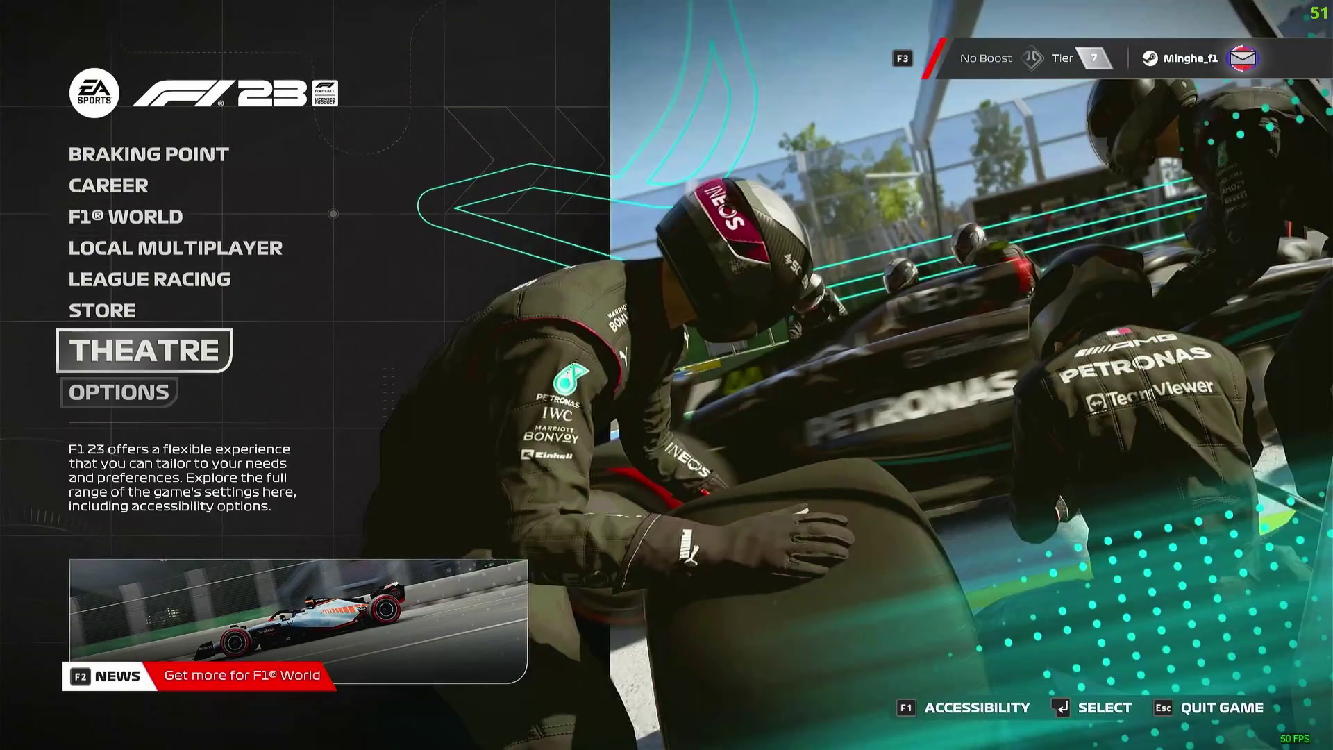
pyautogui.press('Return')
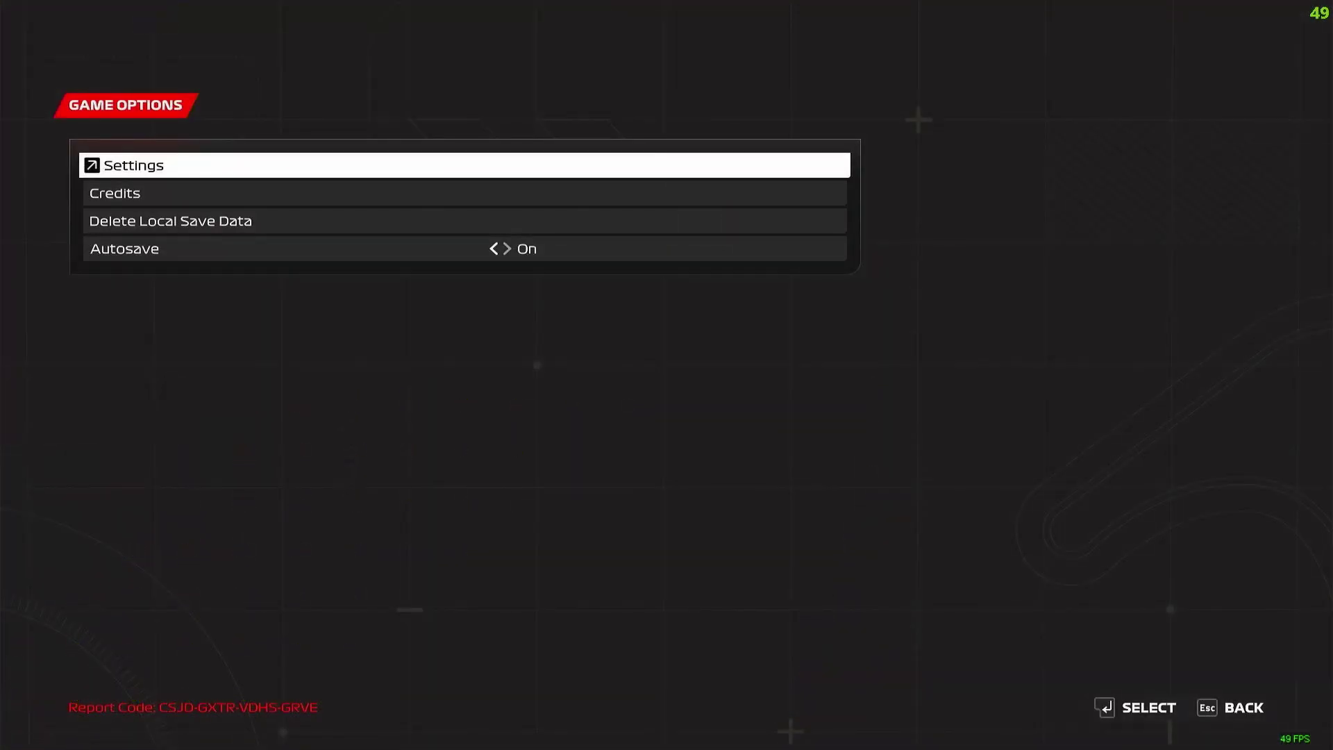
pyautogui.press('Return')
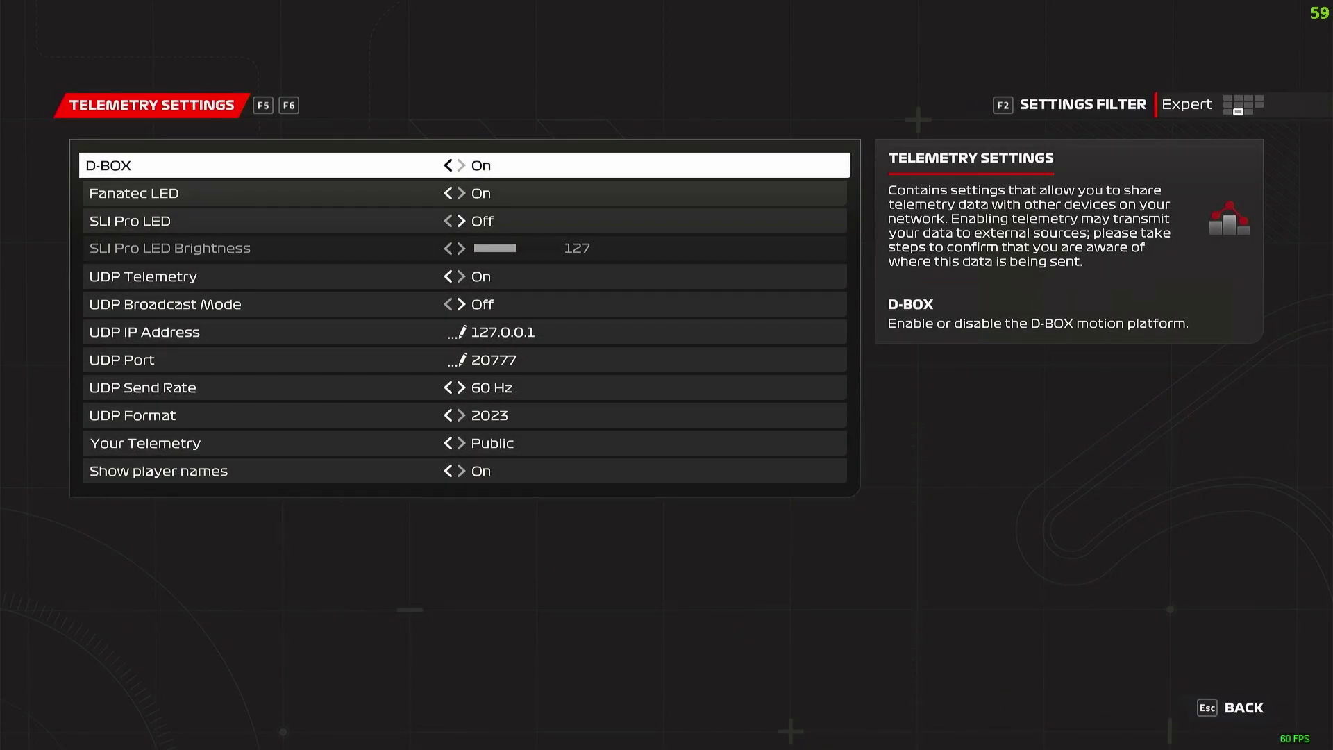
pyautogui.press('Down')
pyautogui.press('Down')
pyautogui.press('Down')
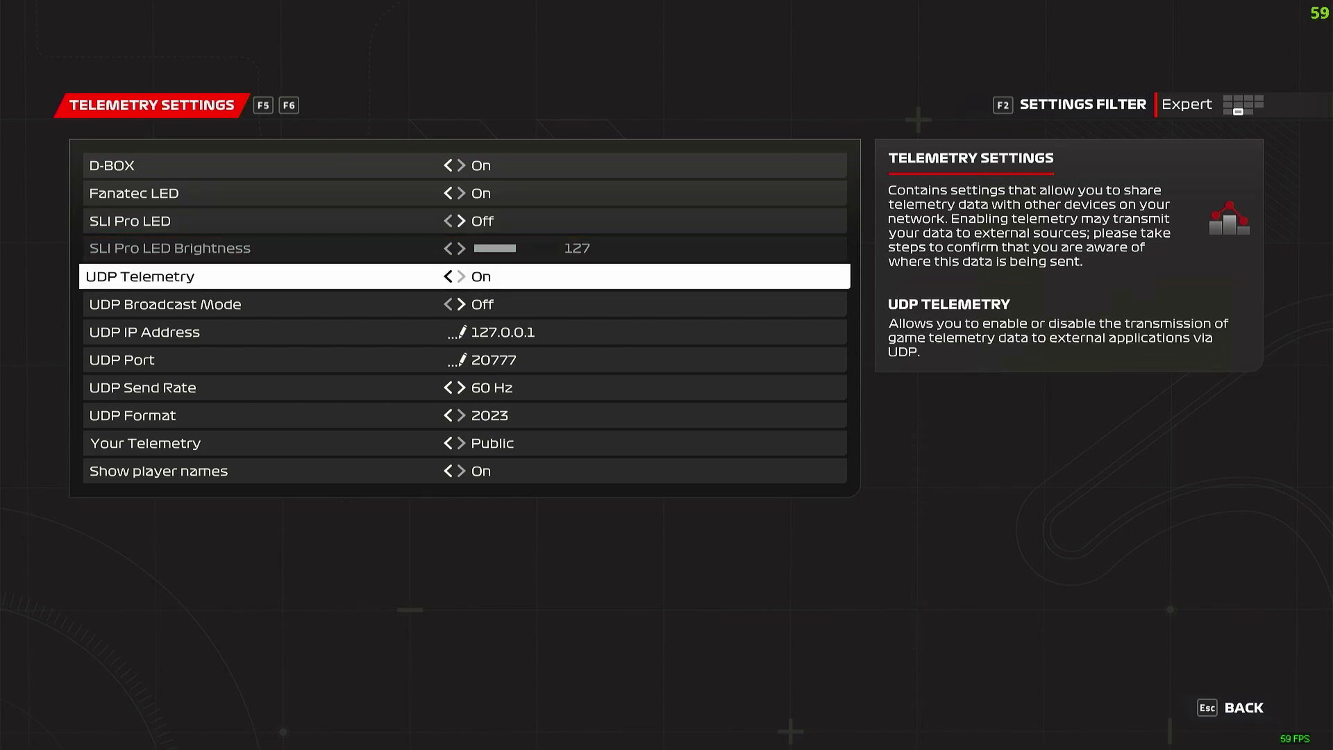
pyautogui.press('Down')
pyautogui.press('Down')
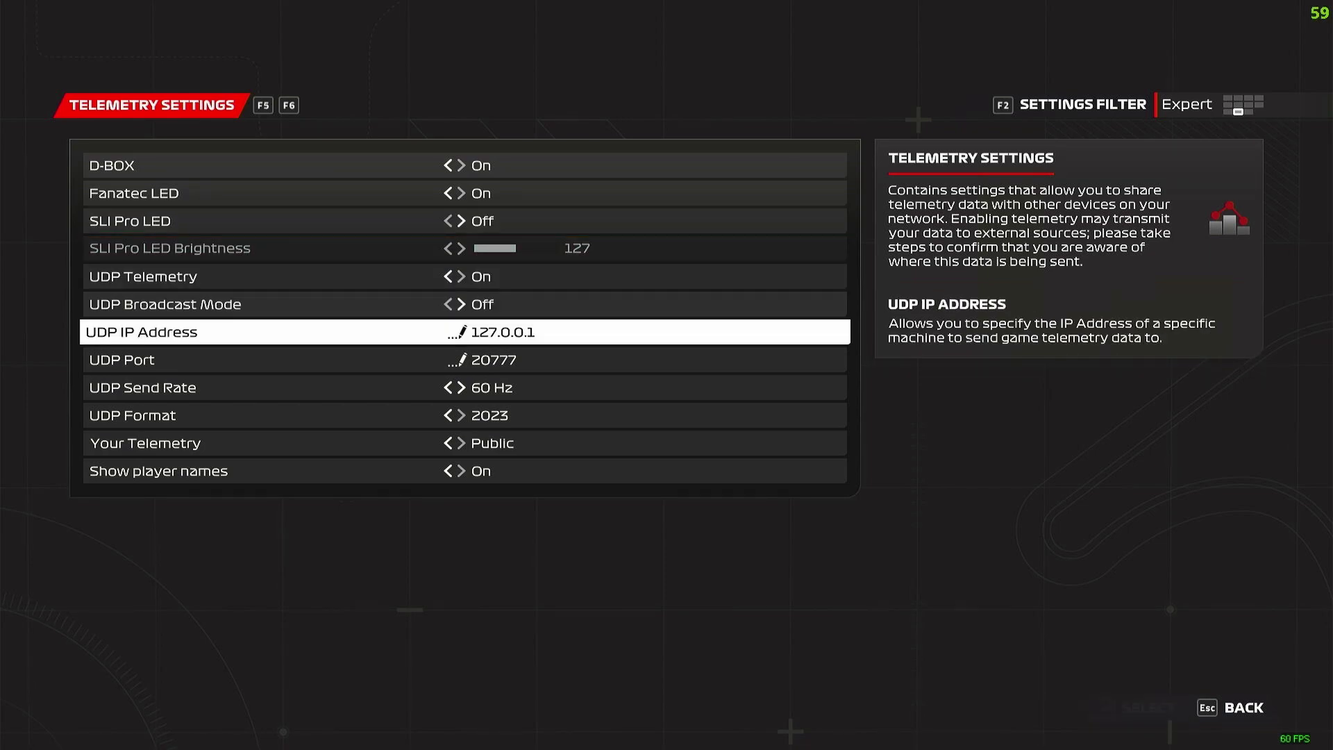
pyautogui.press('Down')
pyautogui.press('Down')
pyautogui.press('Down')
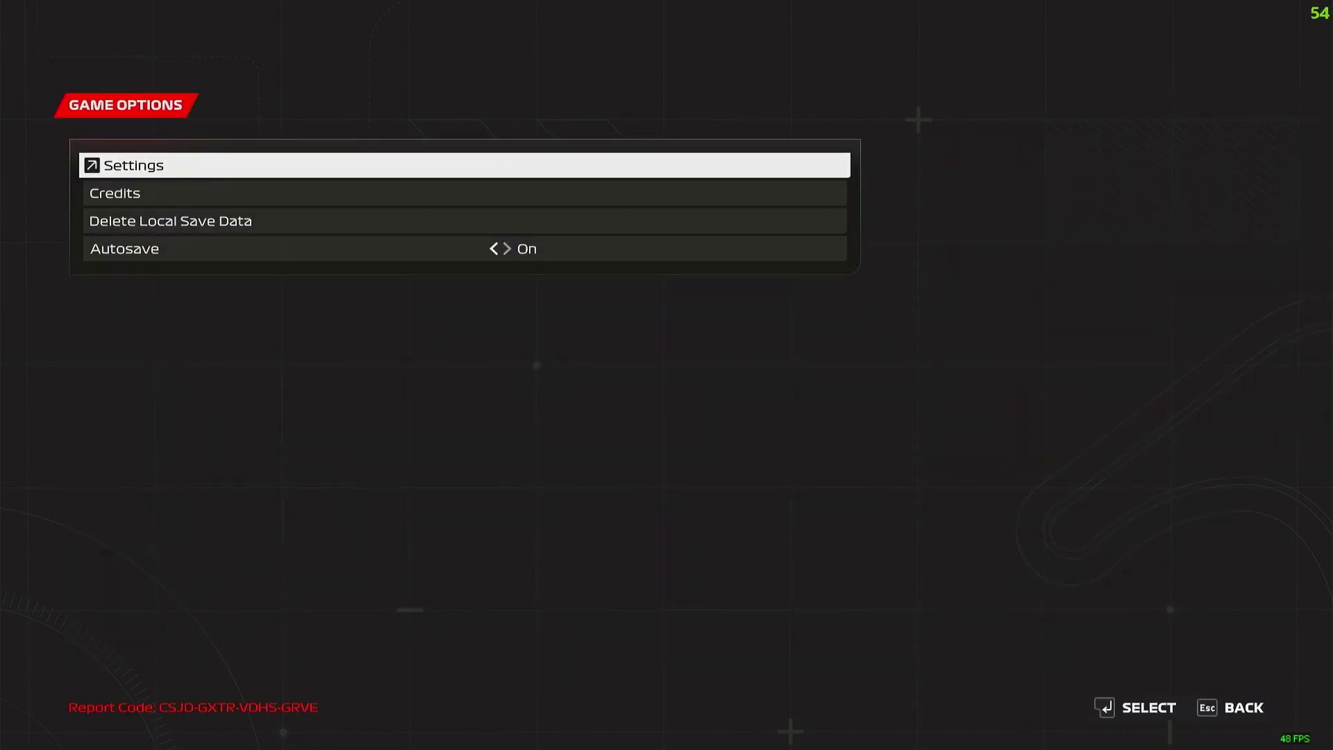
pyautogui.press('Escape')
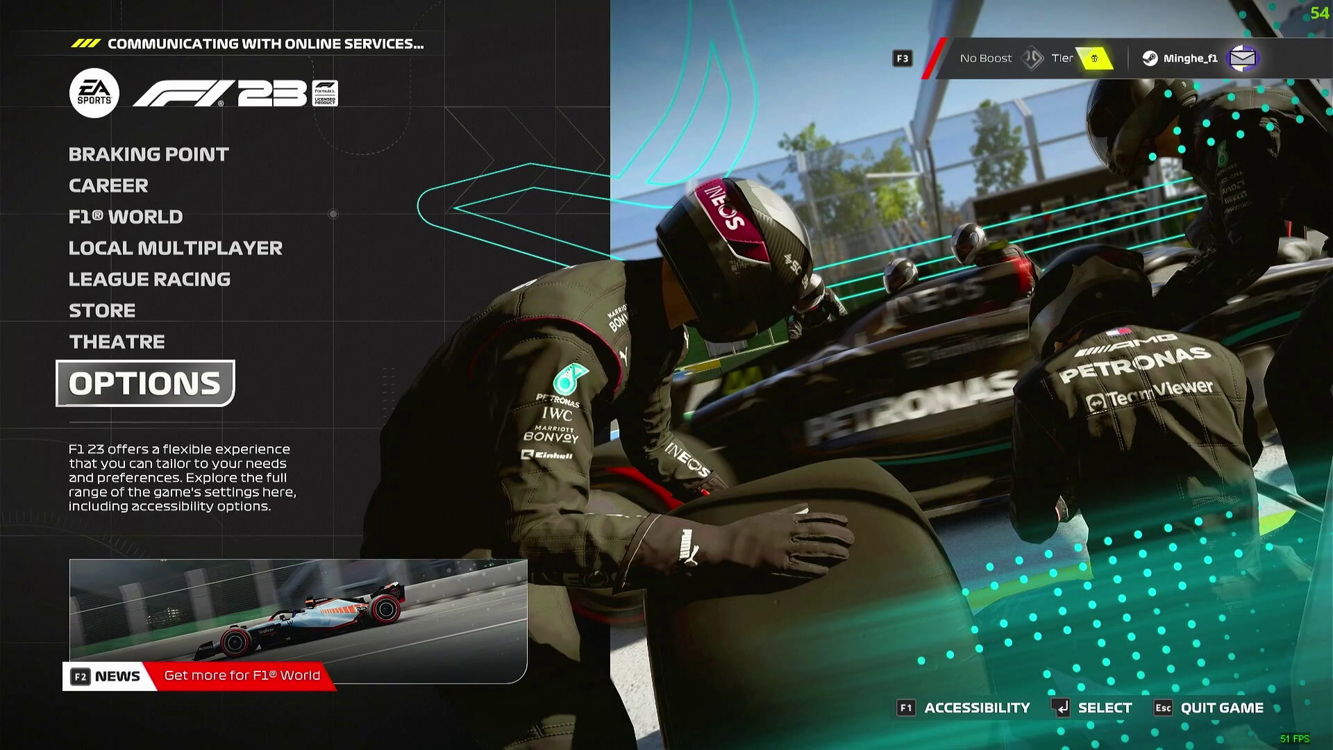
# - Start a new Grand Prix from F1 World > Play, accepting the overwrite of the old one
pyautogui.press('Up')
pyautogui.press('Up')
pyautogui.press('Up')
pyautogui.press('Up')
pyautogui.press('Up')
pyautogui.press('Return')
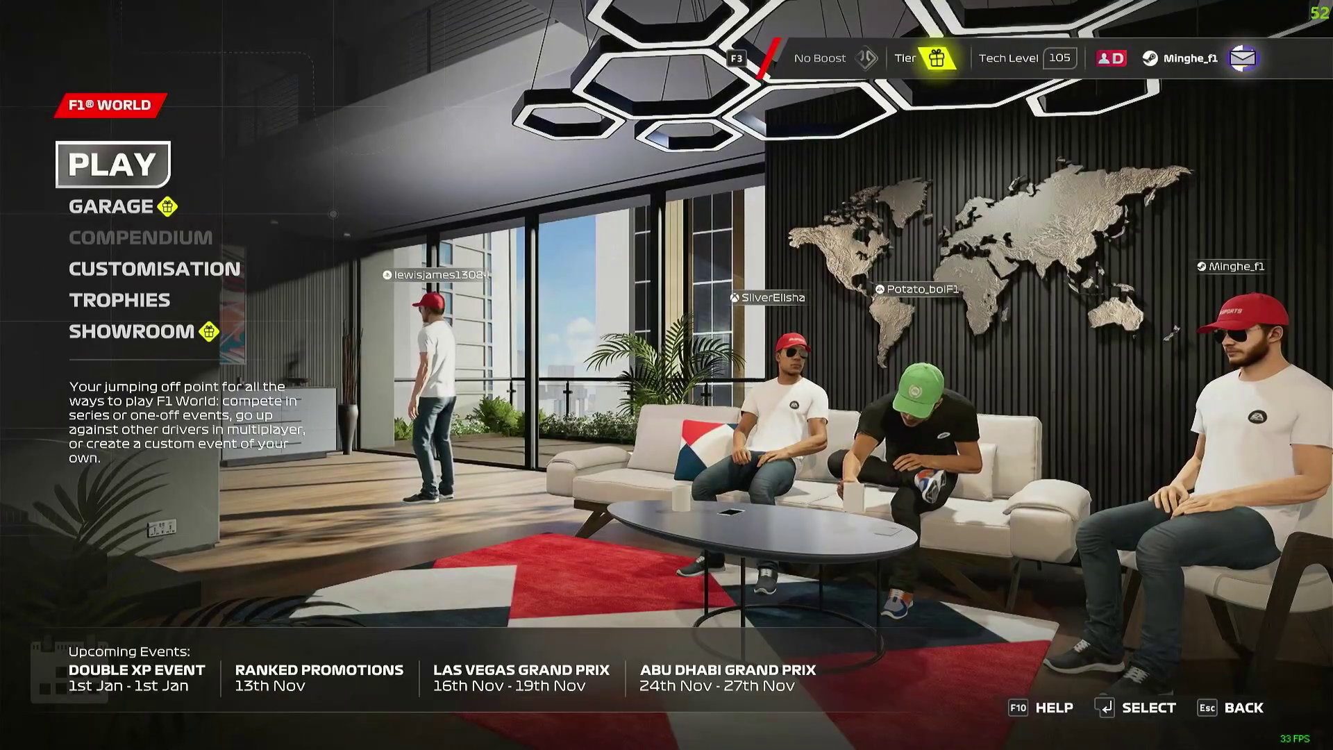
pyautogui.press('Return')
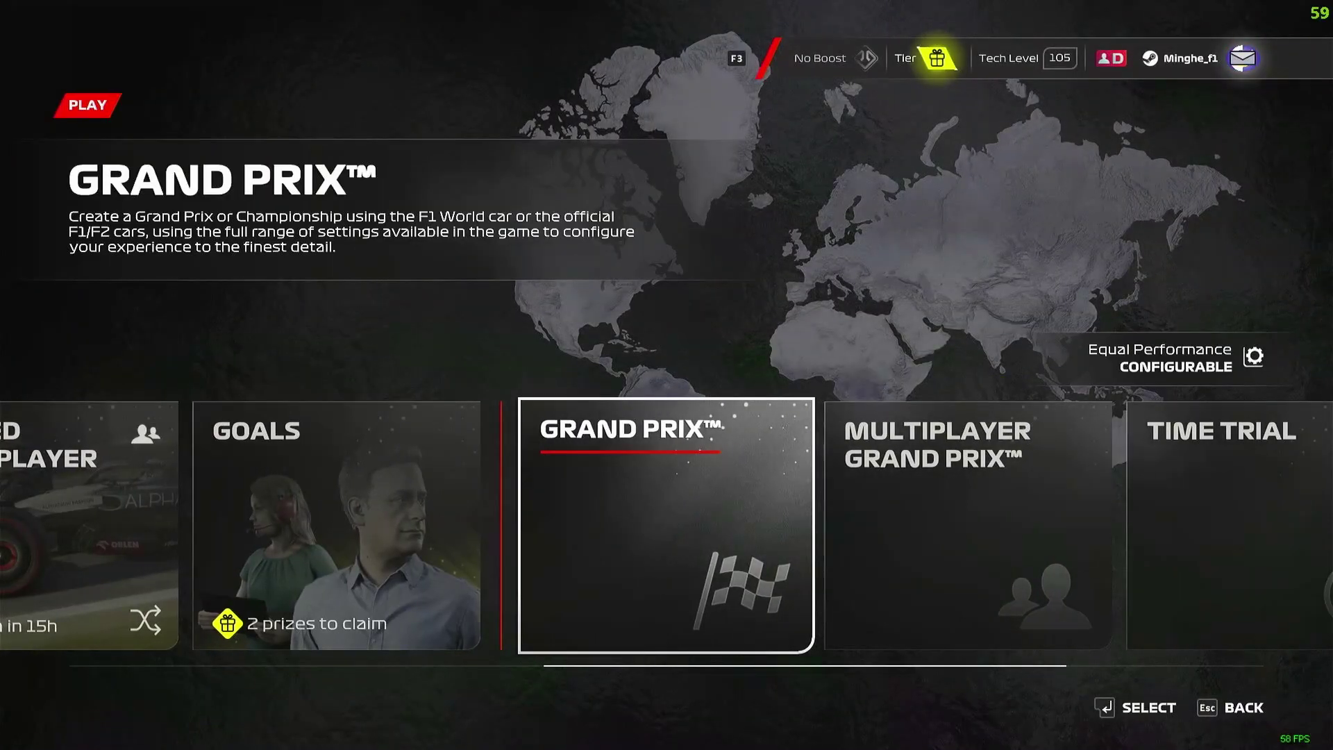
pyautogui.press('Return')
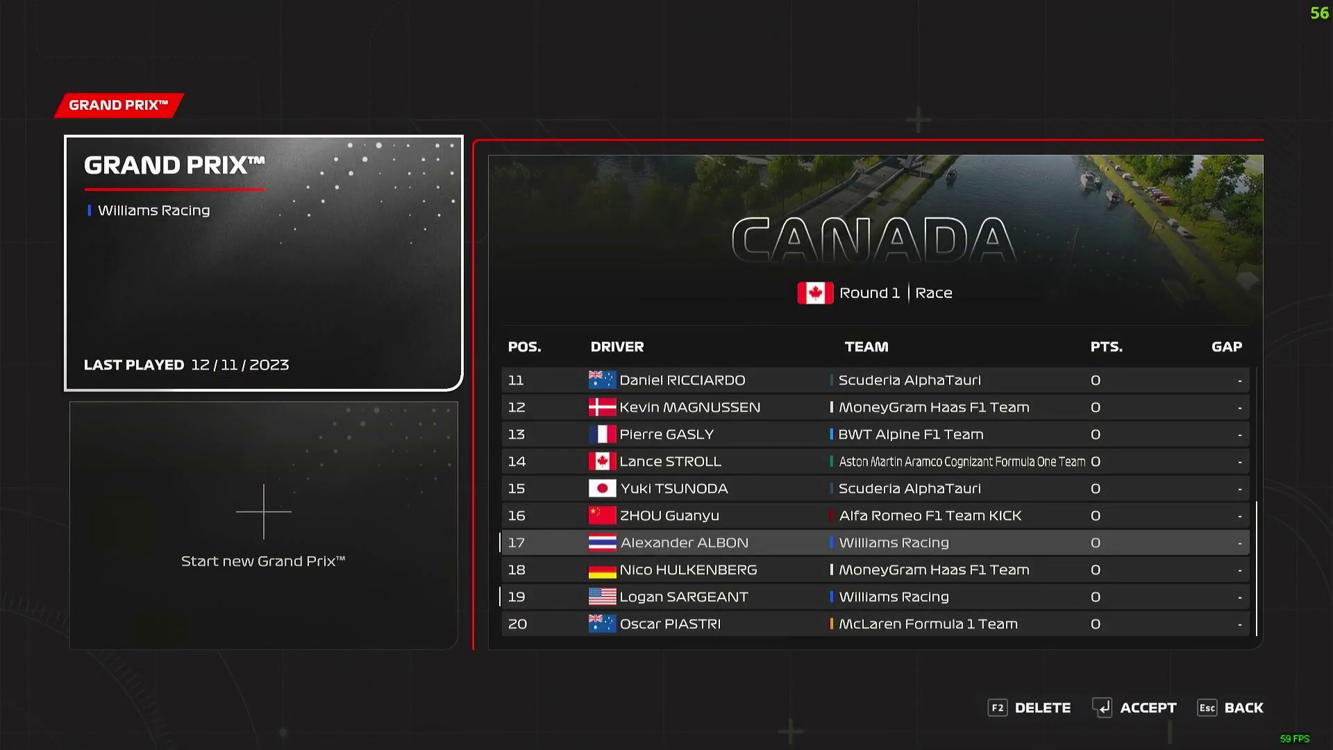
pyautogui.press('Down')
pyautogui.press('Return')
pyautogui.press('Up')
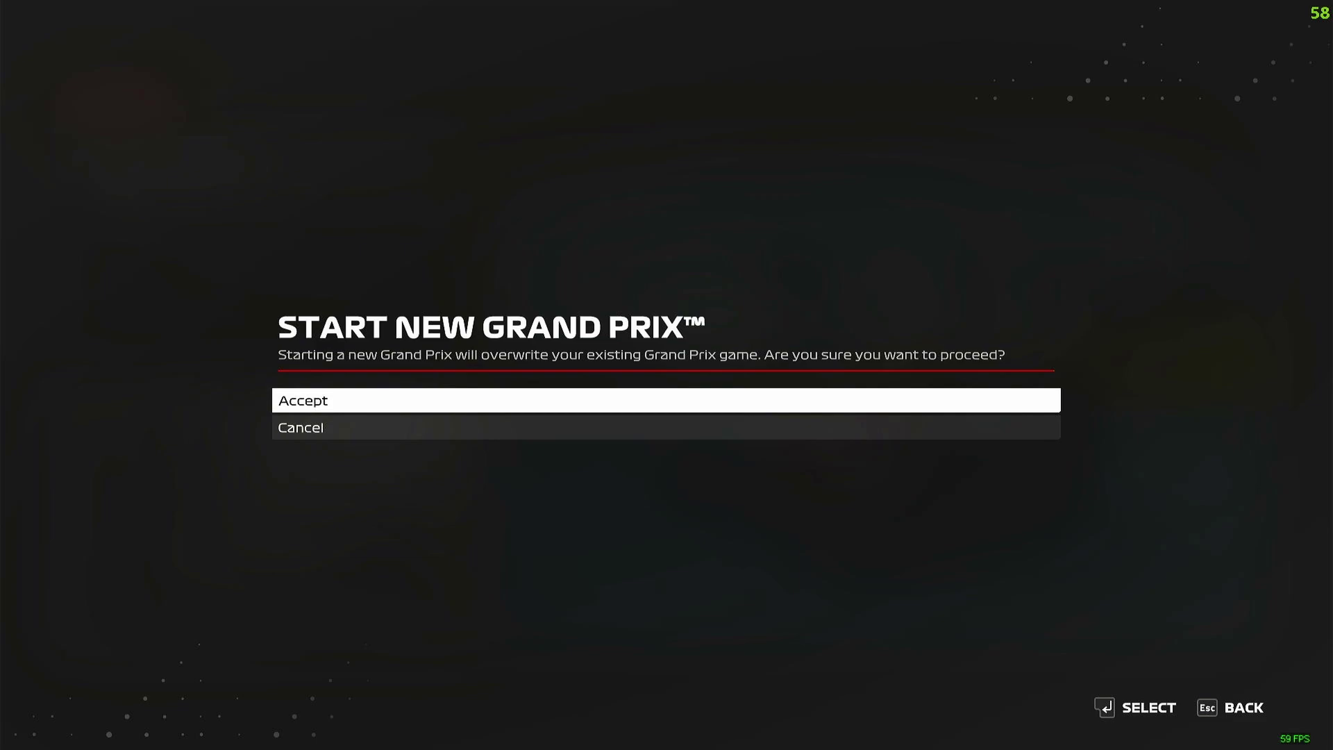
pyautogui.press('Return')
pyautogui.press('Return')
pyautogui.press('Return')
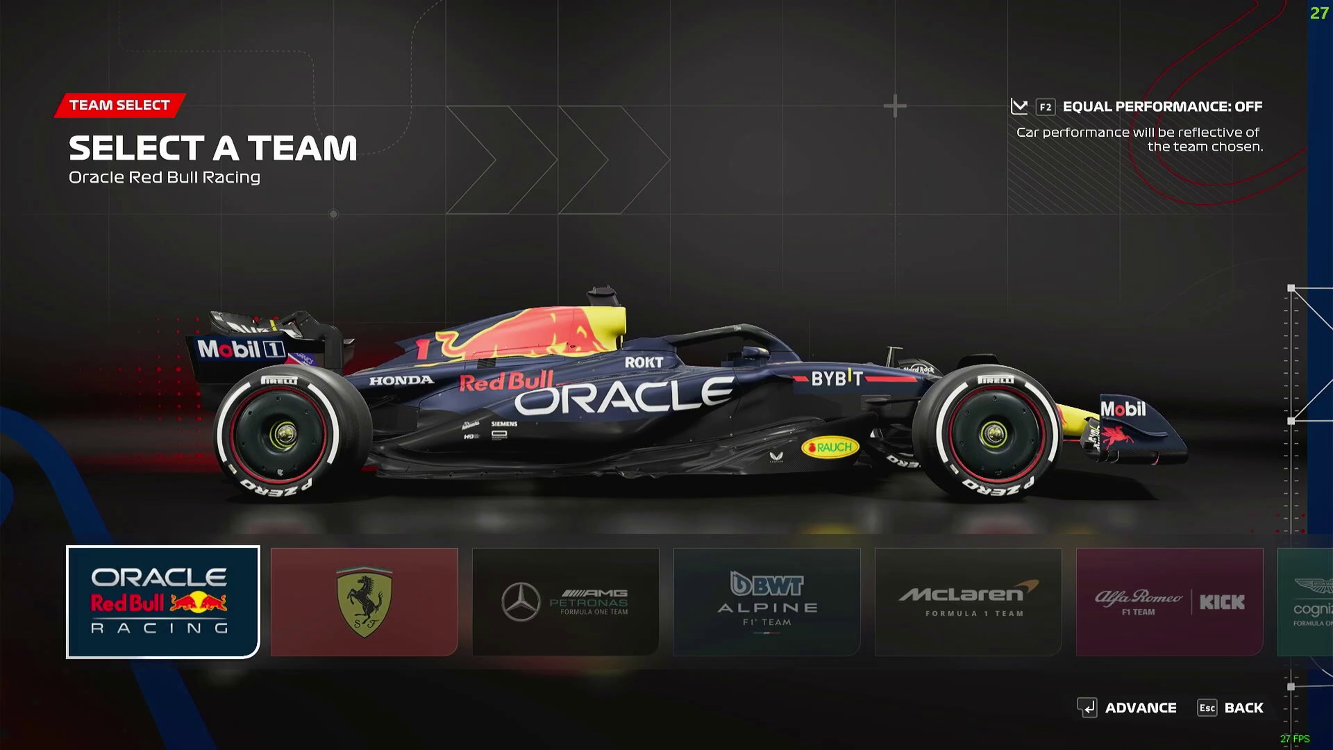
# - Choose Oracle Red Bull Racing with Sergio Pérez as the driver
pyautogui.press('Return')
pyautogui.press('Right')
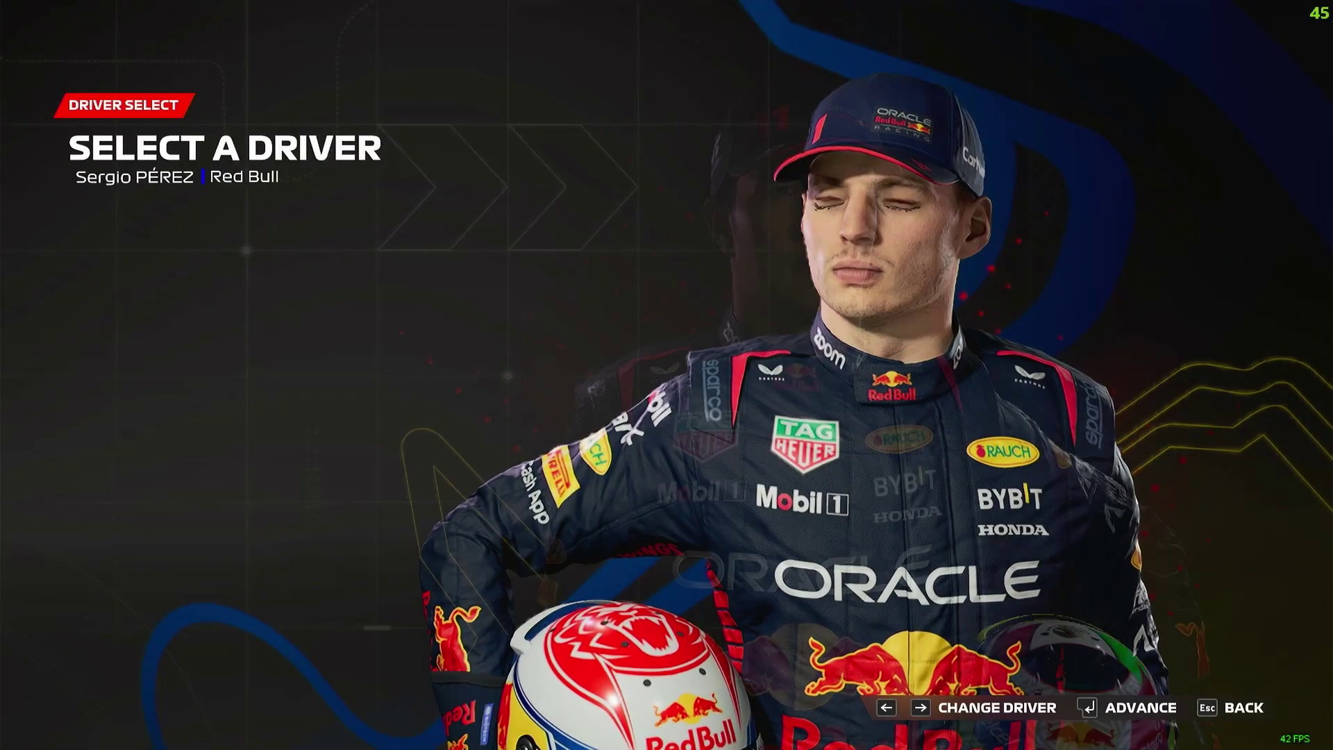
pyautogui.press('Left')
pyautogui.press('Return')
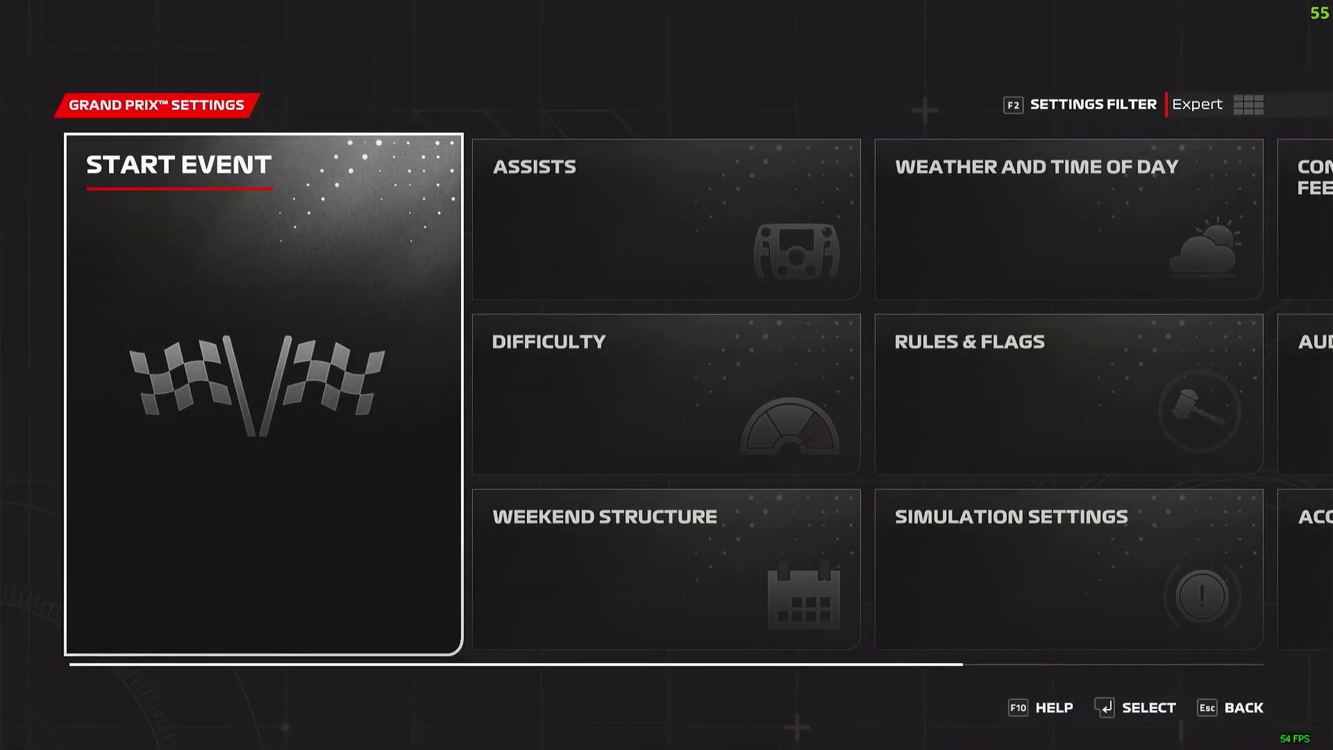
# - Load the Austria Grand Prix event and start the race from the grid
pyautogui.press('Return')
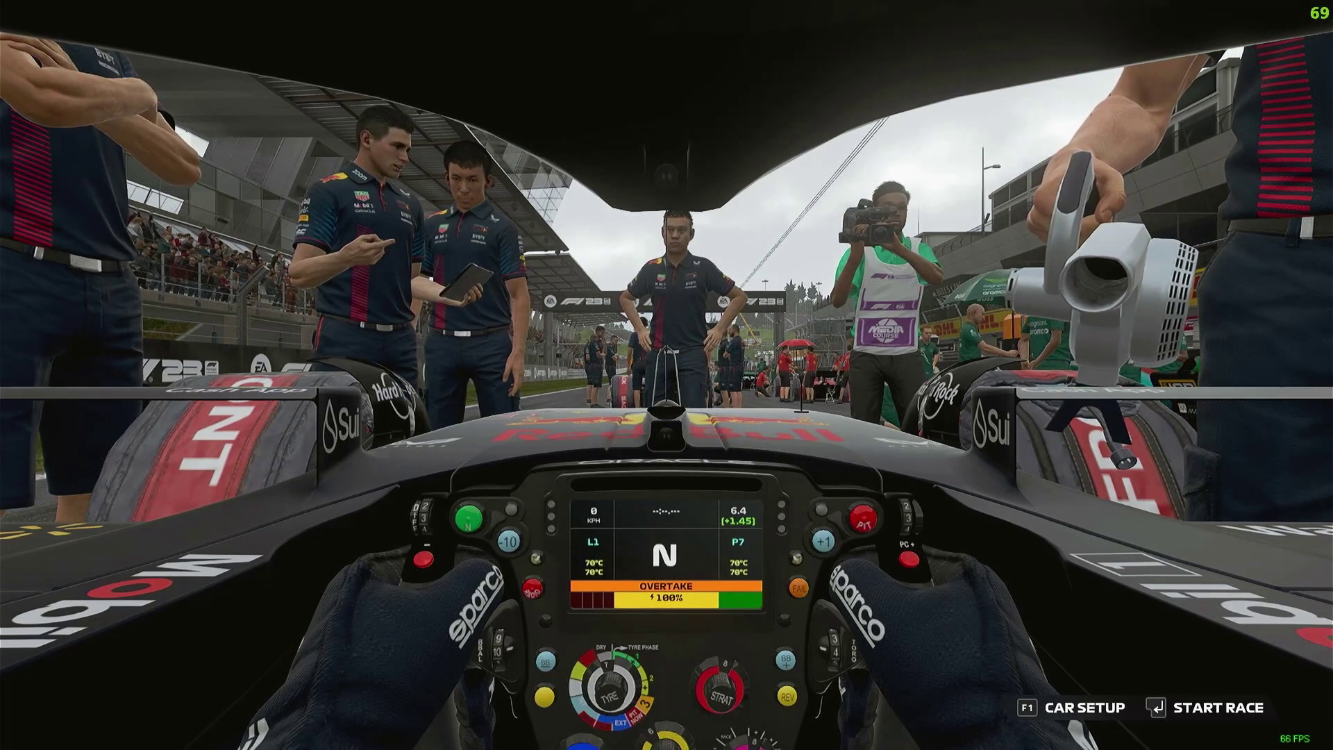
pyautogui.press('Return')
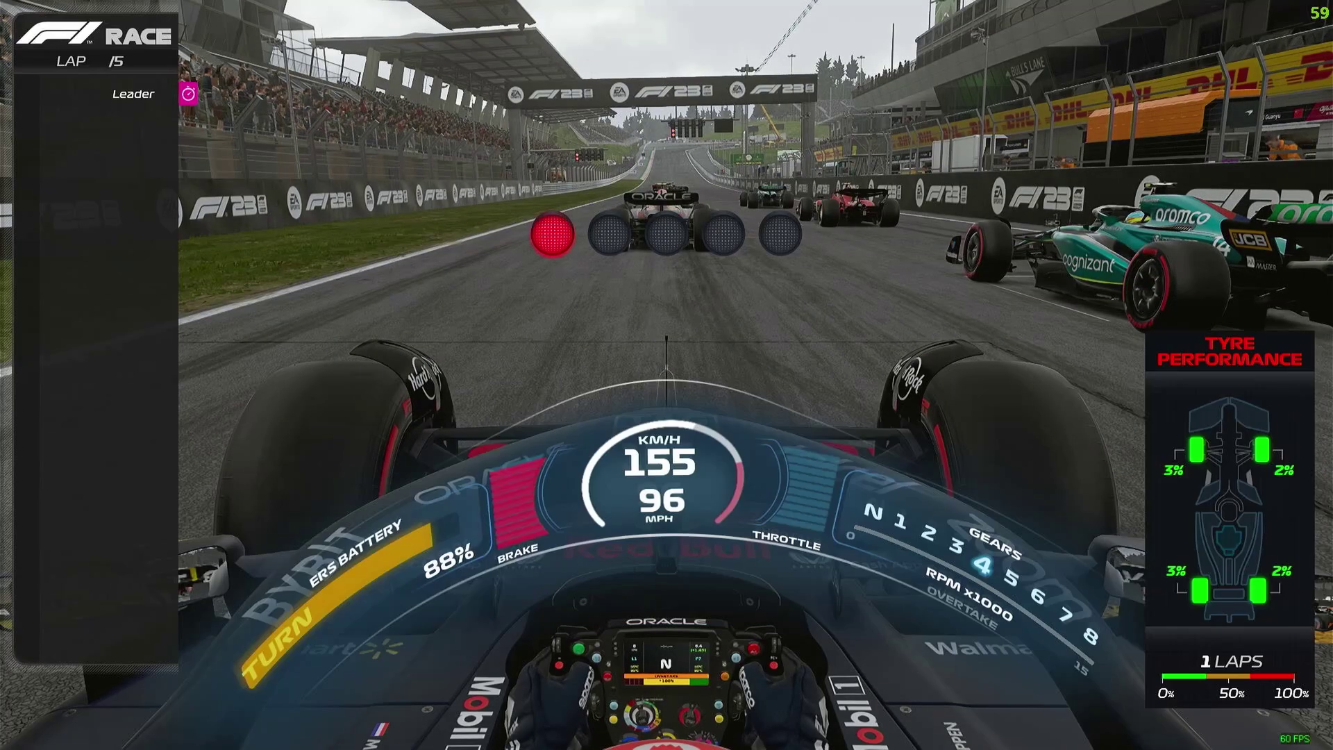
# - Apply throttle off the start line while the SimHub overlays display
pyautogui.press('Up')
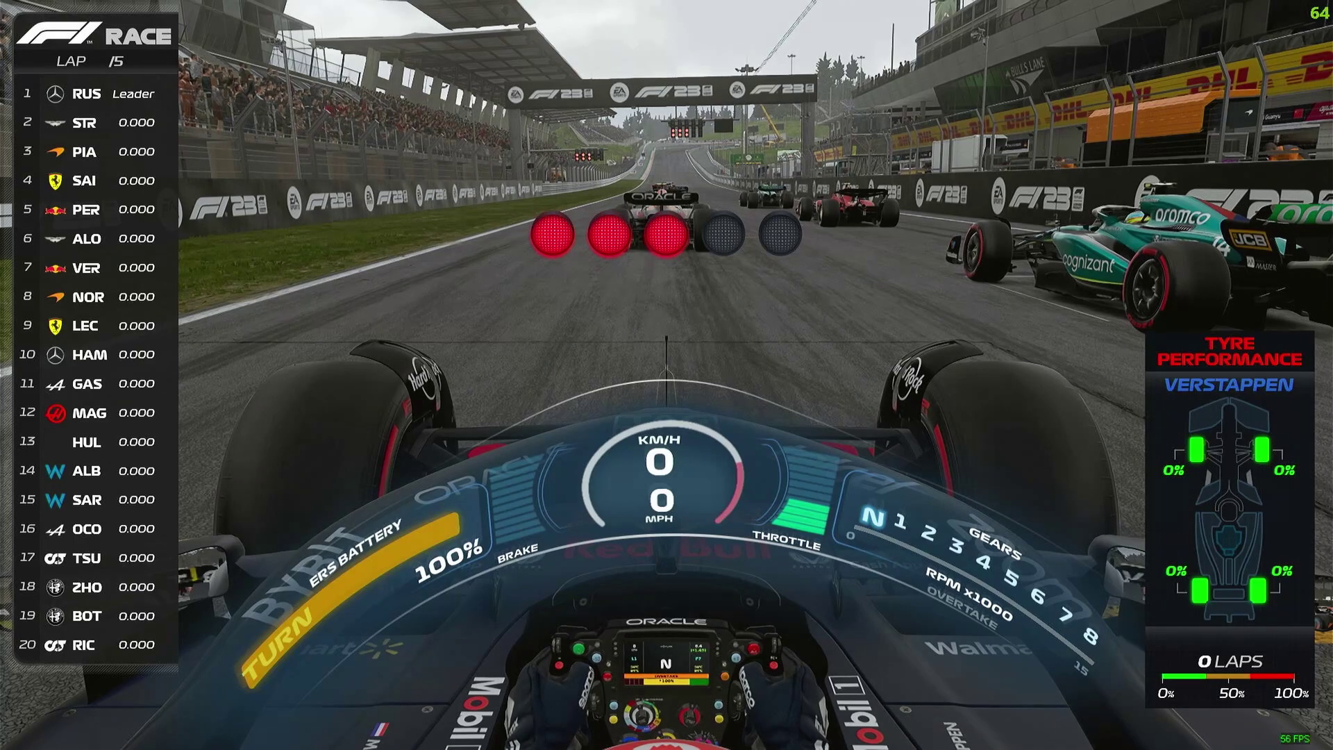